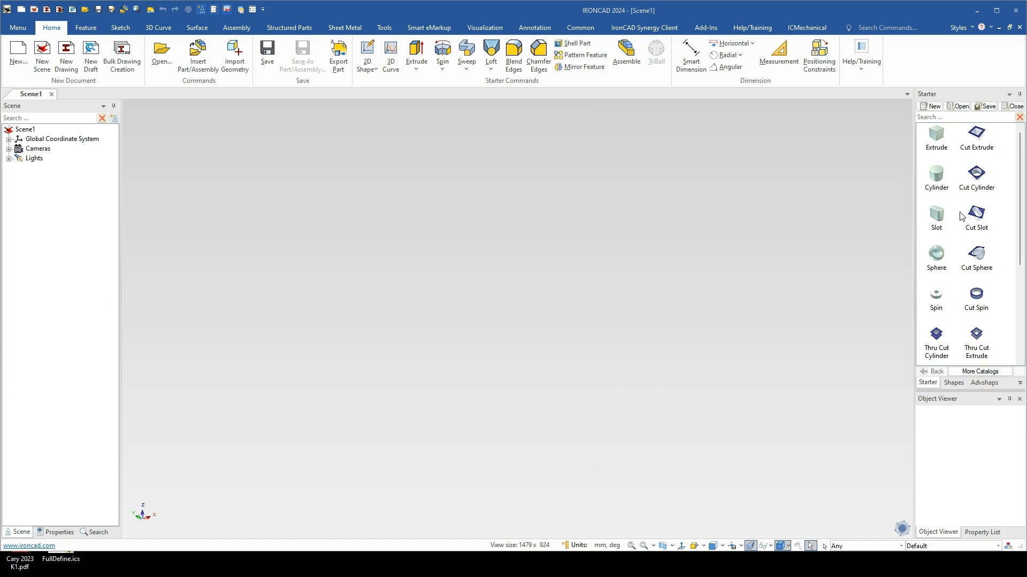
Place a cylinder in the empty scene and set its diameter to 142 mm and its height to 70 mm.
left_click_drag(934, 179, 513, 325)
left_click(523, 316)
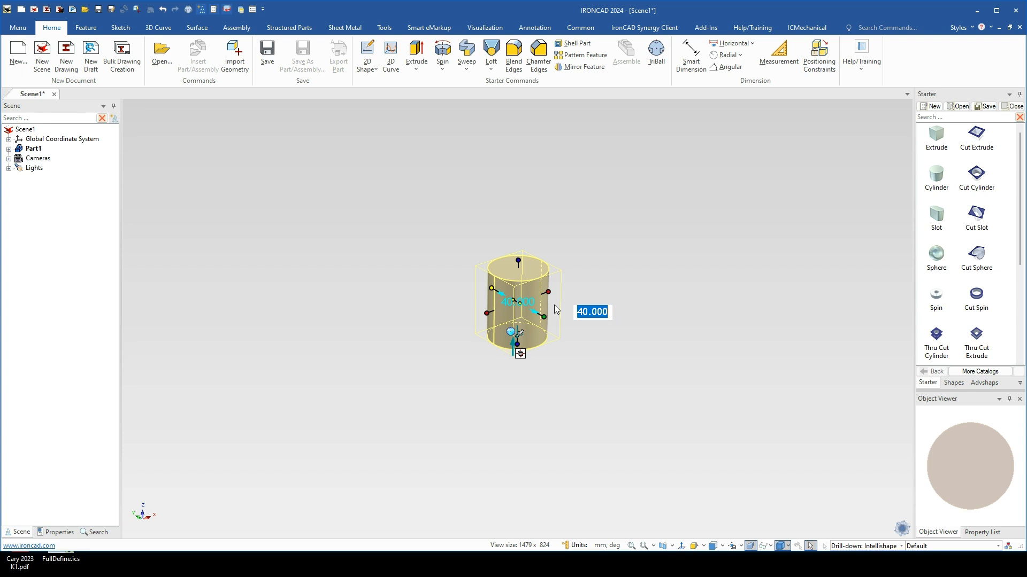
type("140")
key("Tab")
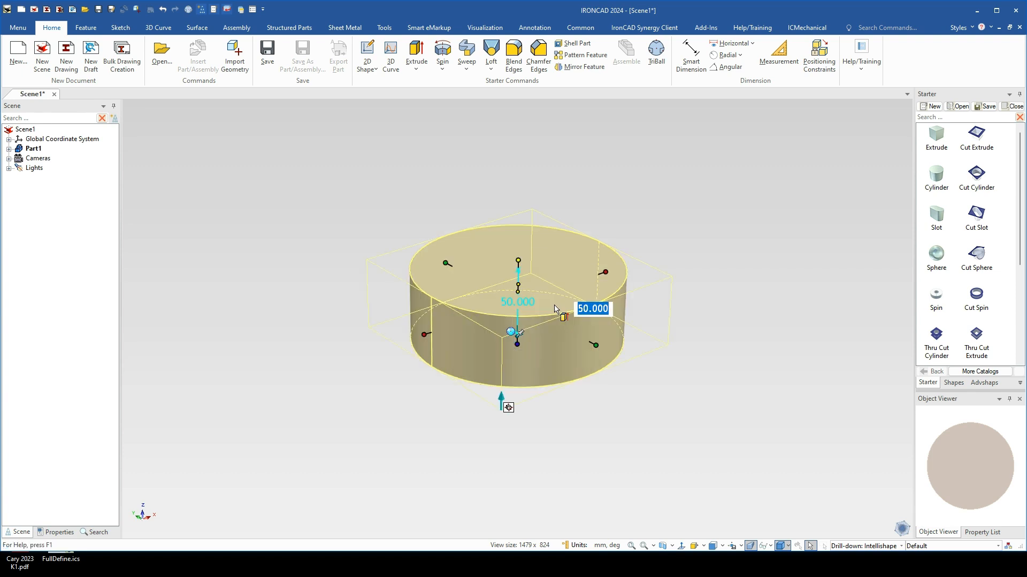
type("70")
key("Tab")
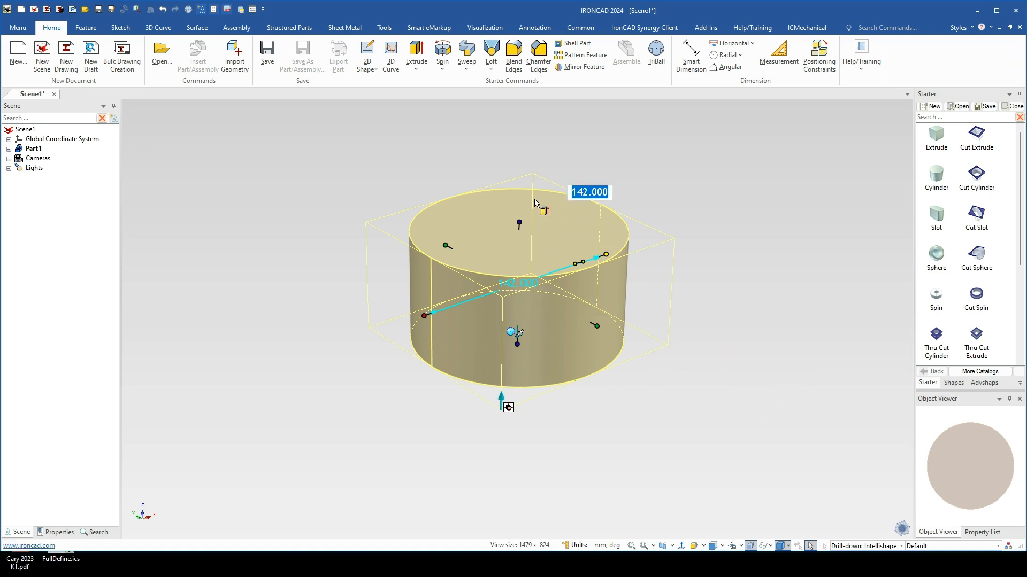
middle_click_drag(484, 258, 474, 271)
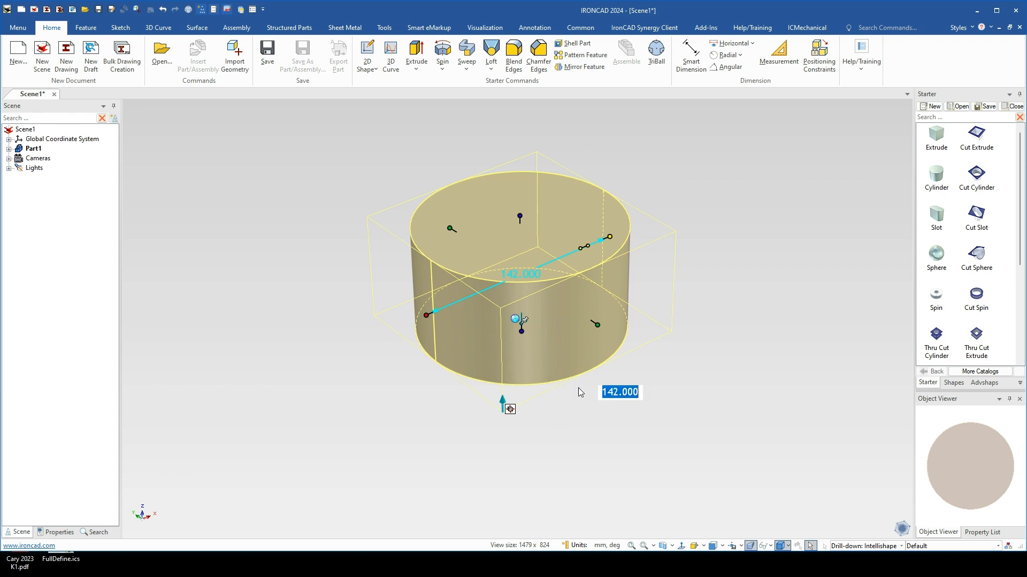
scroll(550, 264, "down", 1)
scroll(541, 273, "up", 2)
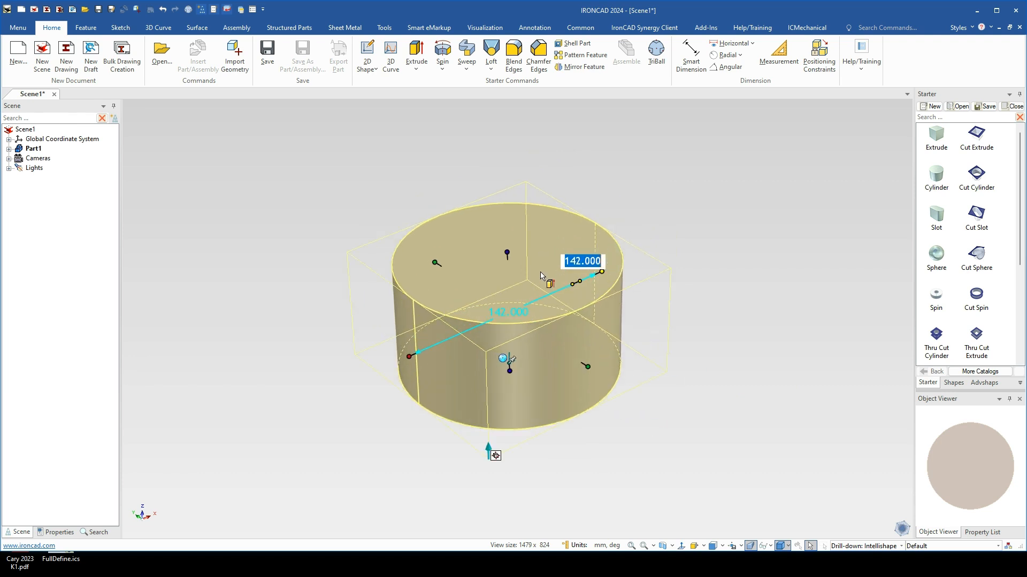
key("Escape")
Place a cut cylinder at the centre of the upper face, 80 mm in diameter and 44 mm deep.
left_click_drag(490, 253, 507, 260)
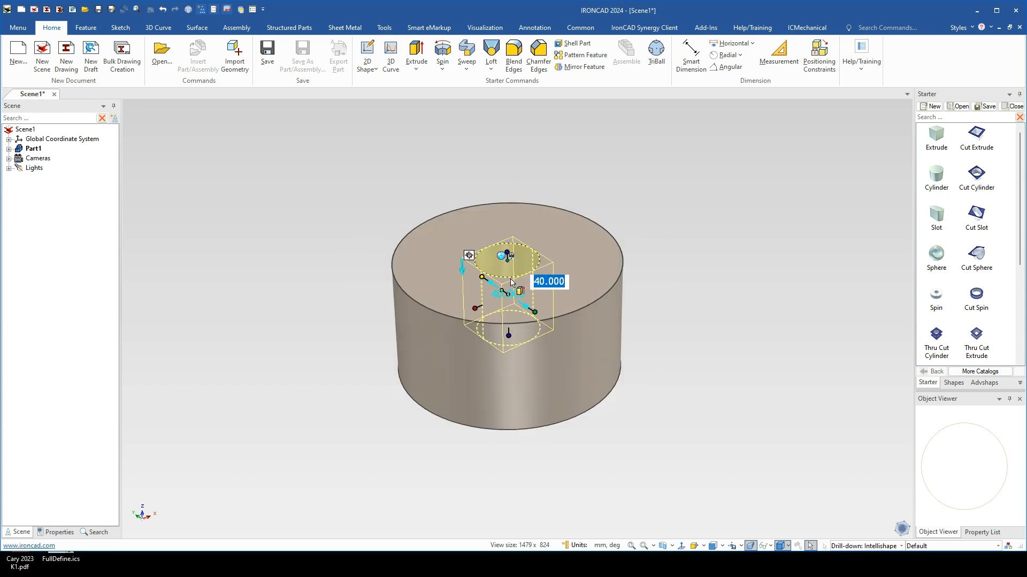
type("80")
key("Return")
key("Tab")
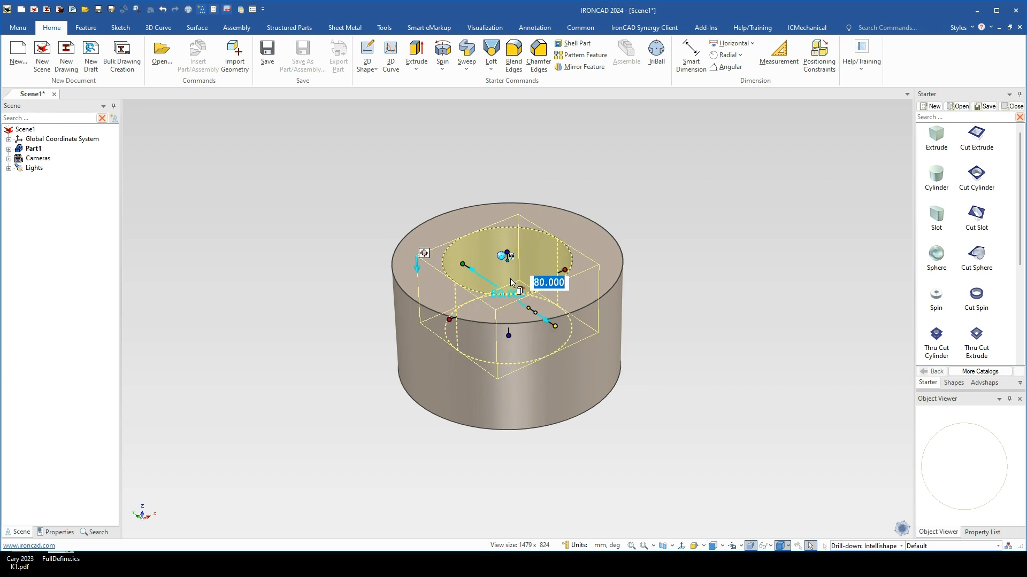
key("Tab")
type("44")
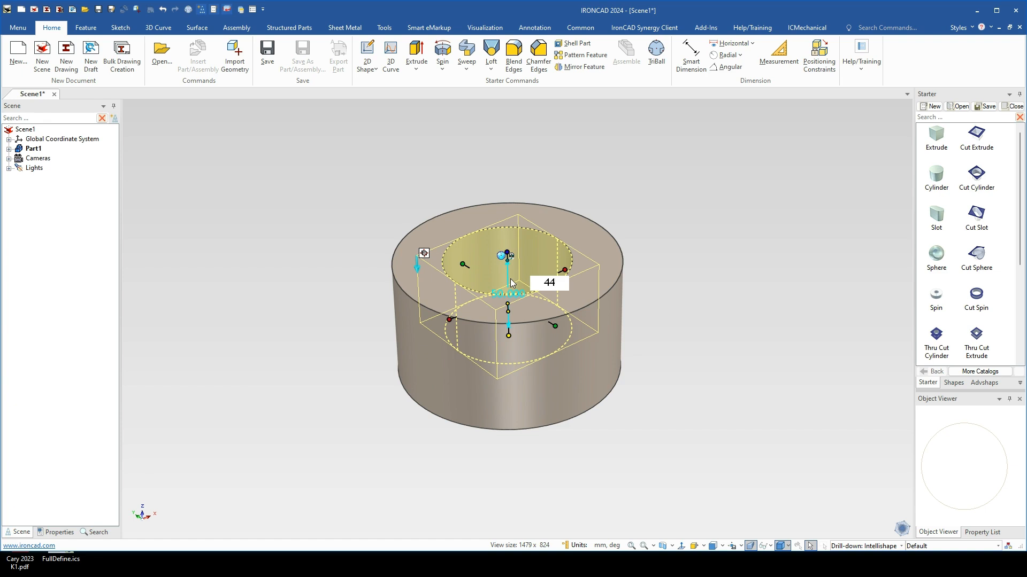
key("Tab")
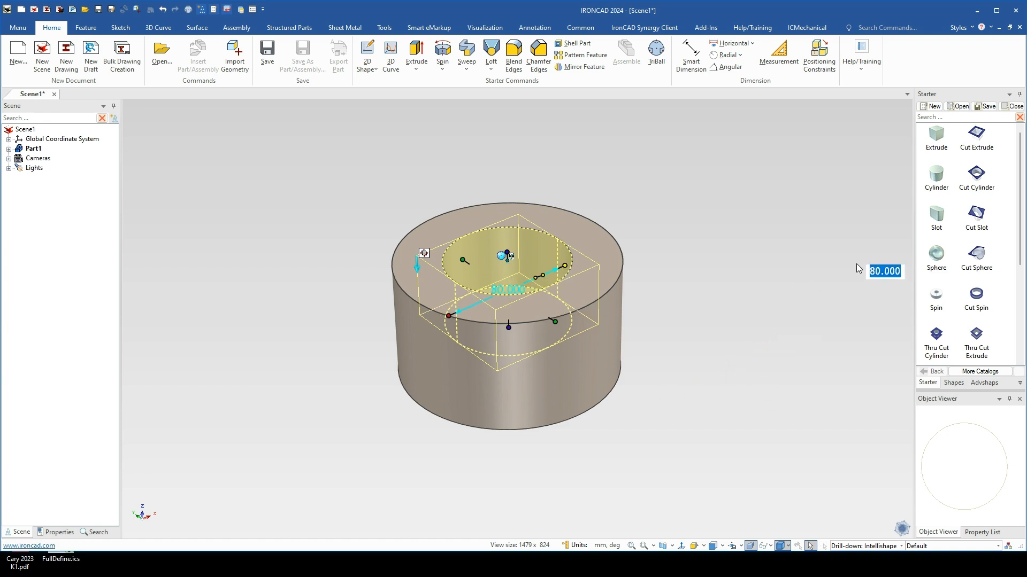
Place a cut cylinder at the centre of the underside, 90 mm in diameter and 8 mm high.
left_click_drag(979, 178, 604, 403)
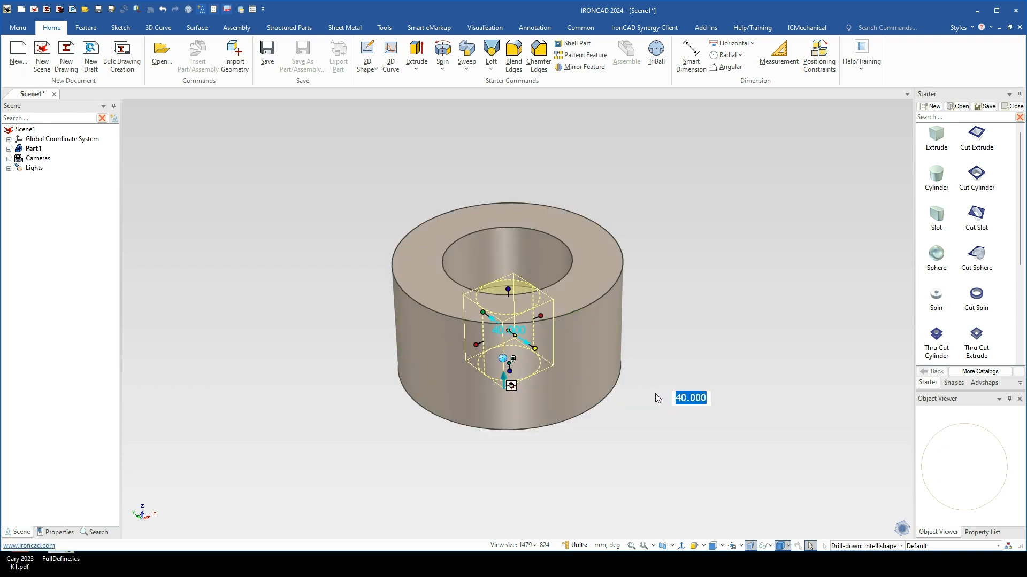
type("90")
key("Return")
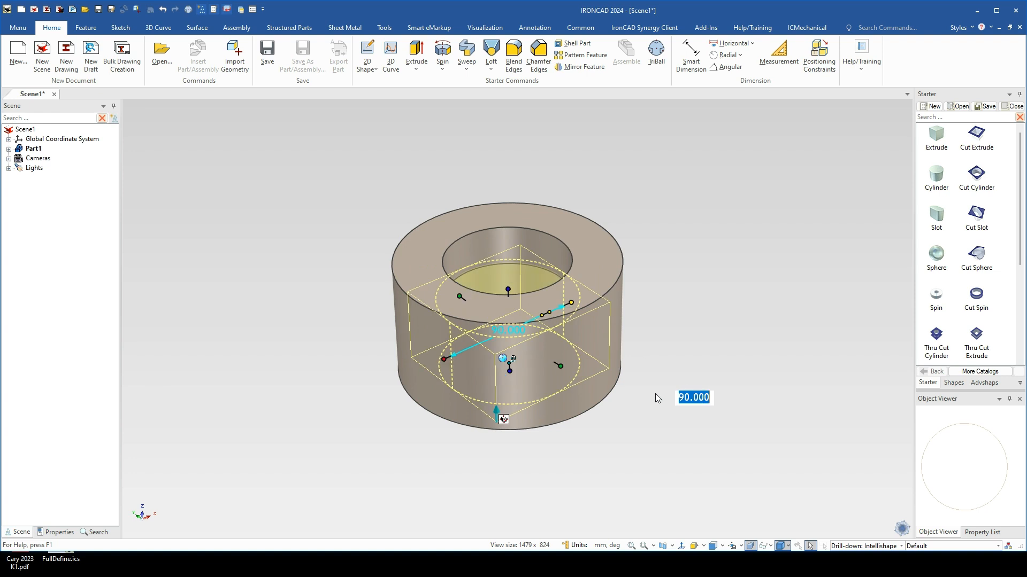
key("Tab")
type("8")
key("Tab")
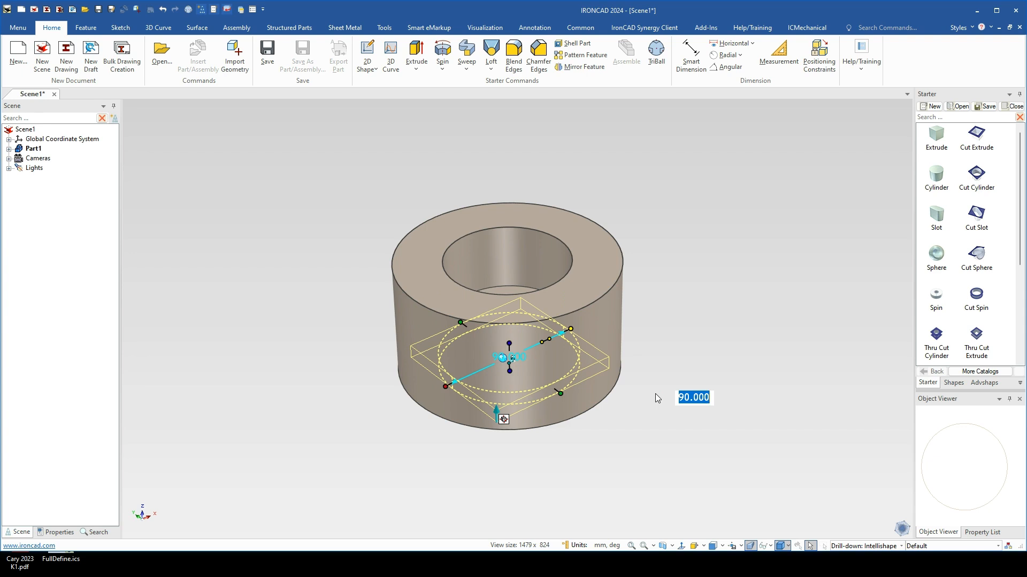
left_click(652, 316)
Place a cut cylinder at the centre of the bore's floor and set its diameter to 70 mm.
middle_click_drag(561, 301, 559, 328)
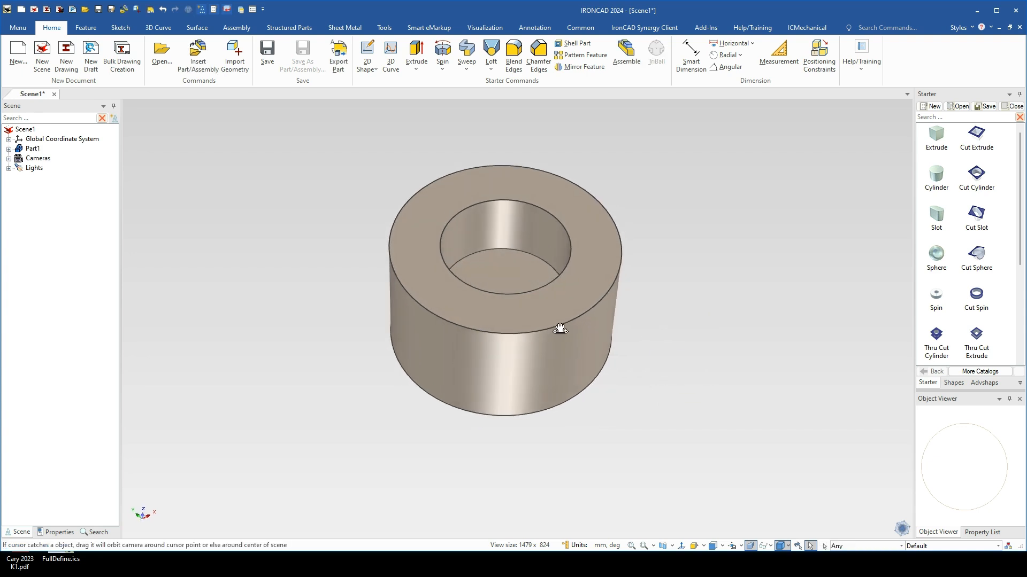
left_click_drag(977, 174, 502, 251)
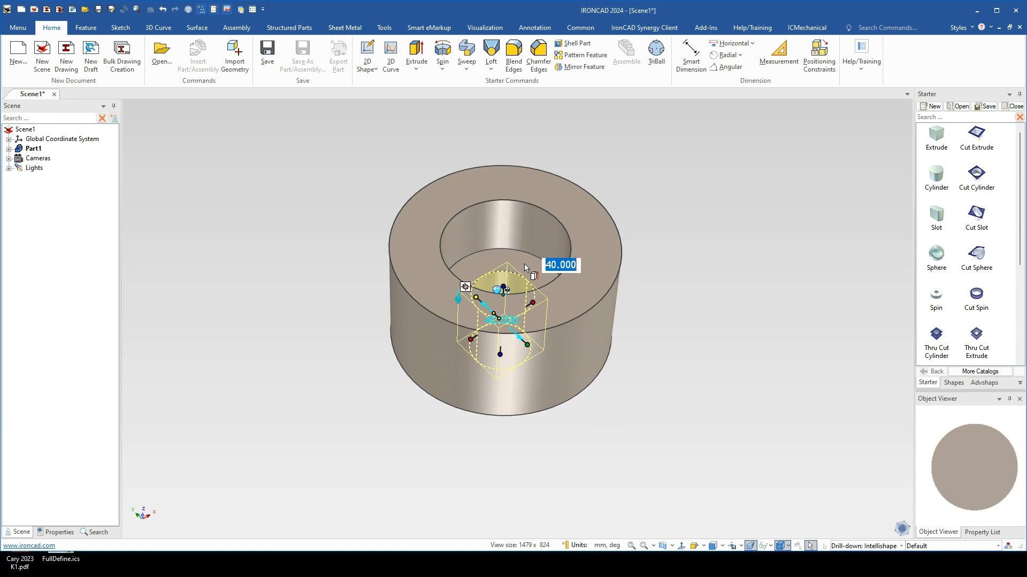
type("70")
key("Return")
left_click(662, 319)
Cut a centred rectangular slot across the upper face, 24 mm wide, 39 mm deep and extended to about 221 mm long.
middle_click_drag(600, 419, 570, 421)
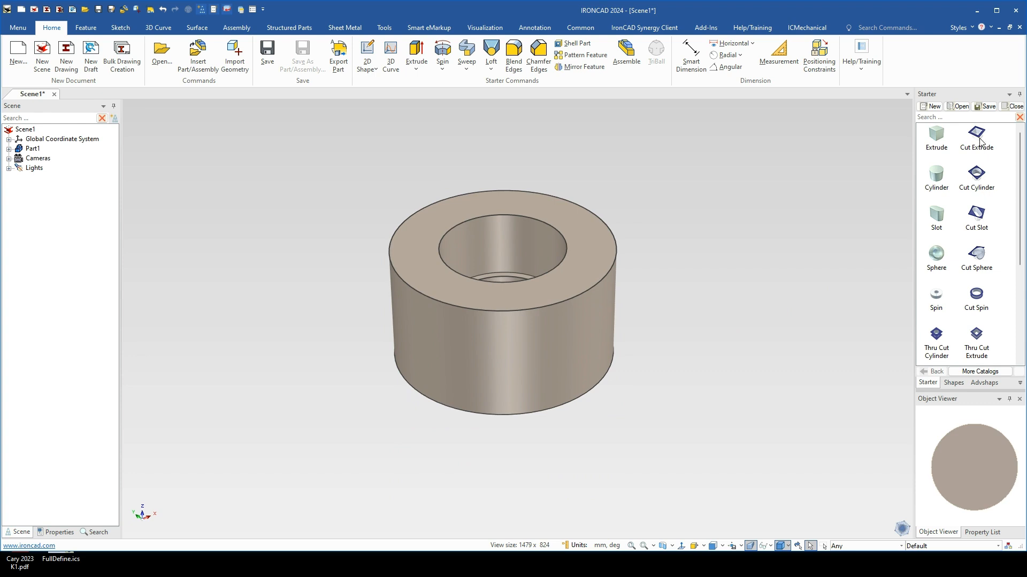
left_click_drag(979, 135, 505, 249)
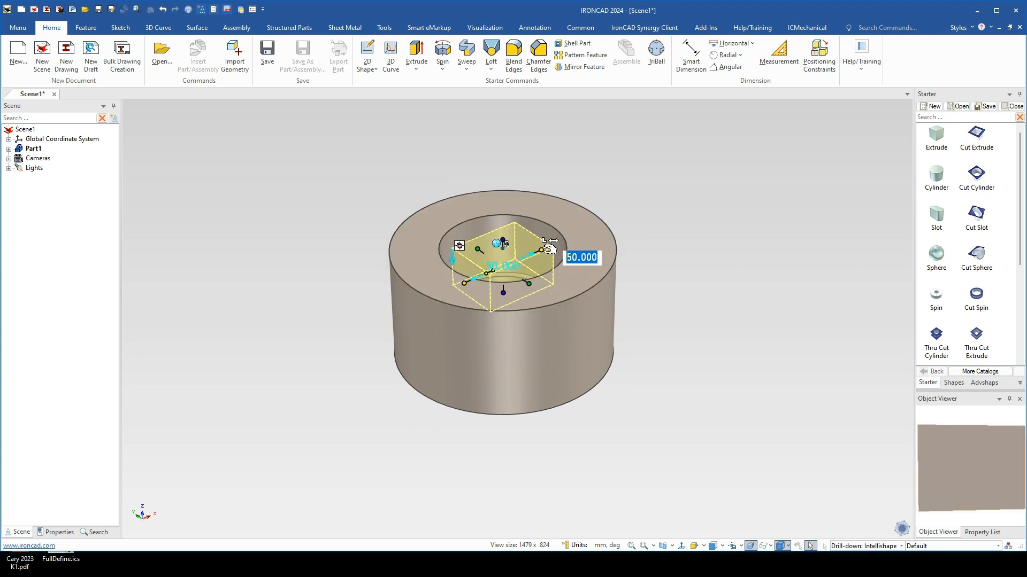
left_click_drag(545, 247, 560, 244)
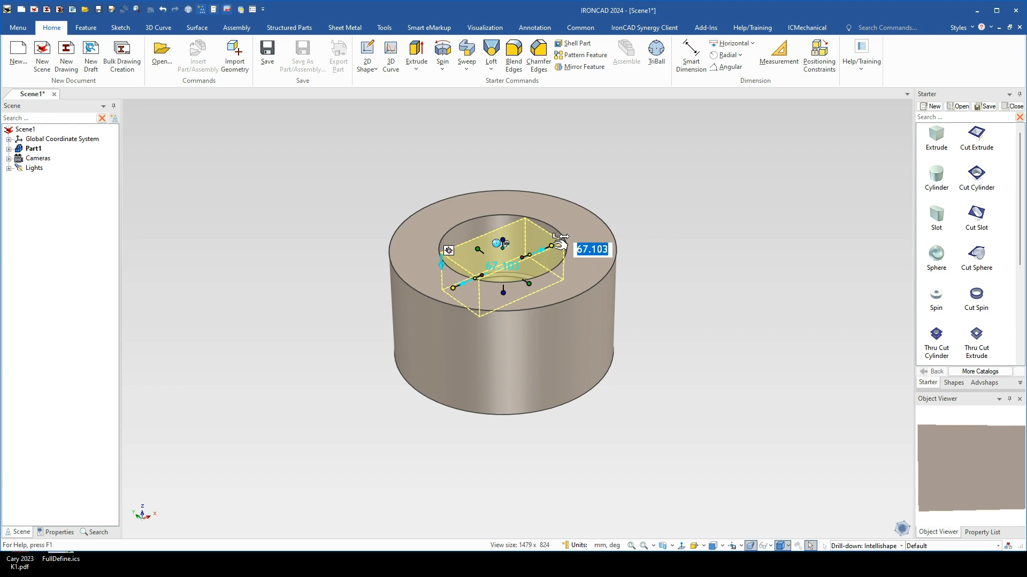
type("34")
key("Return")
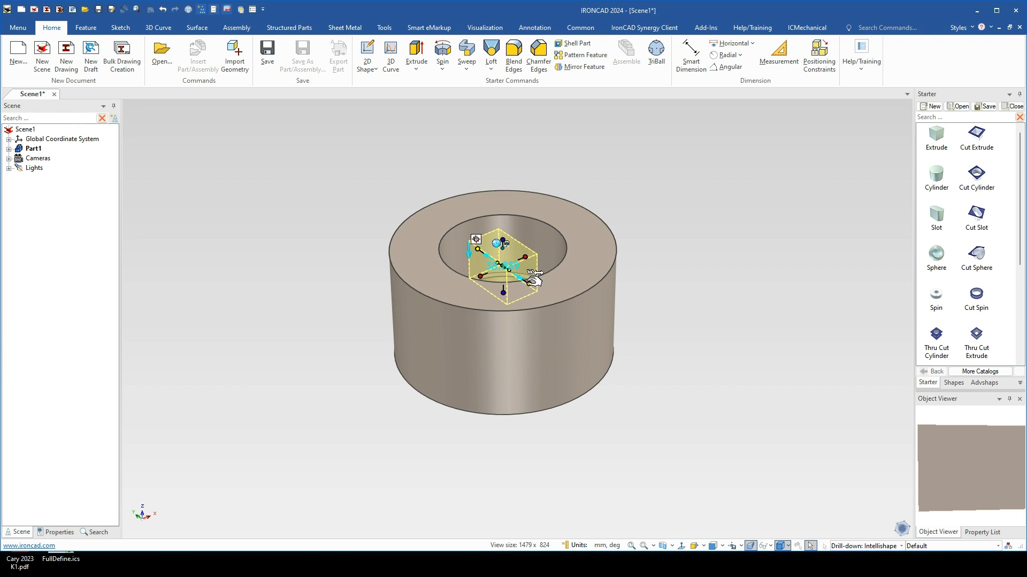
left_click_drag(533, 280, 623, 350)
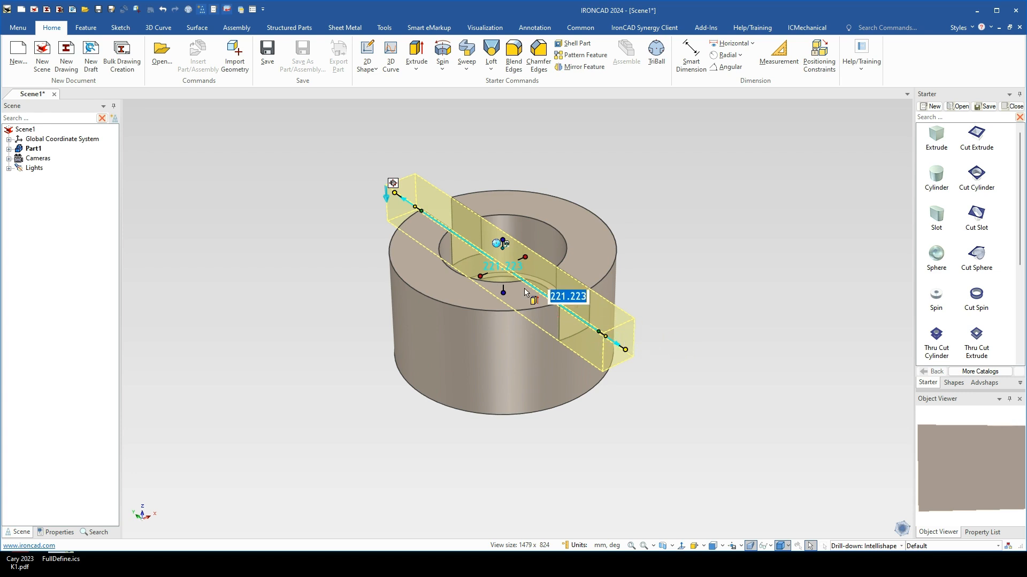
left_click(503, 292)
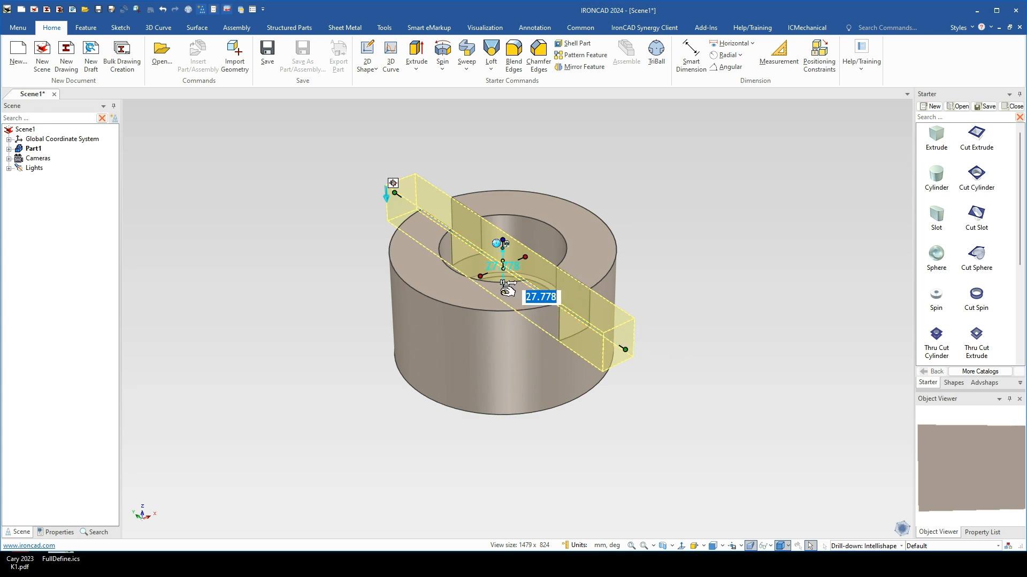
type("24")
key("Return")
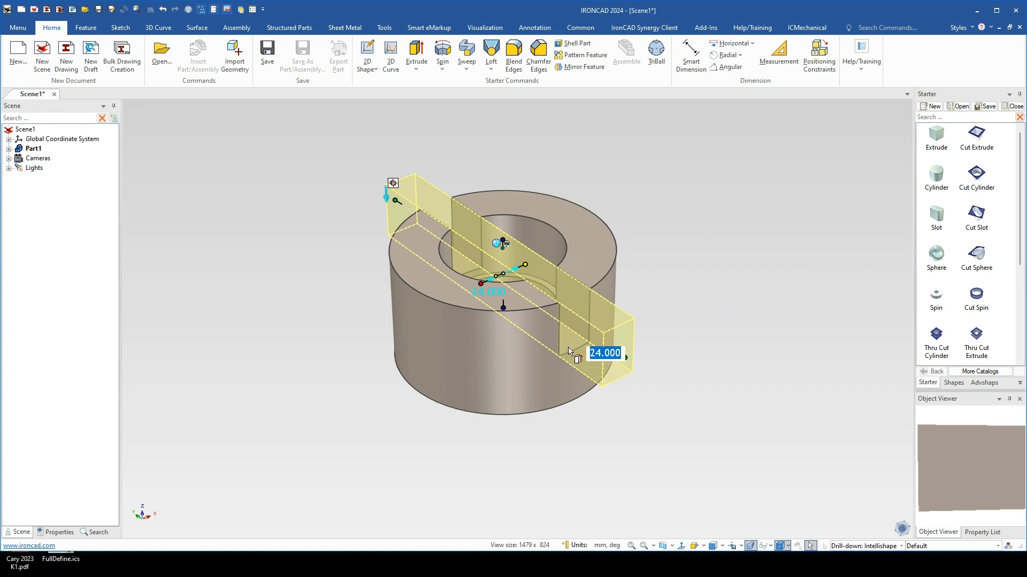
Make one copy of the slot cut in the same place with the TriBall, using a distance of 0.
key("F10")
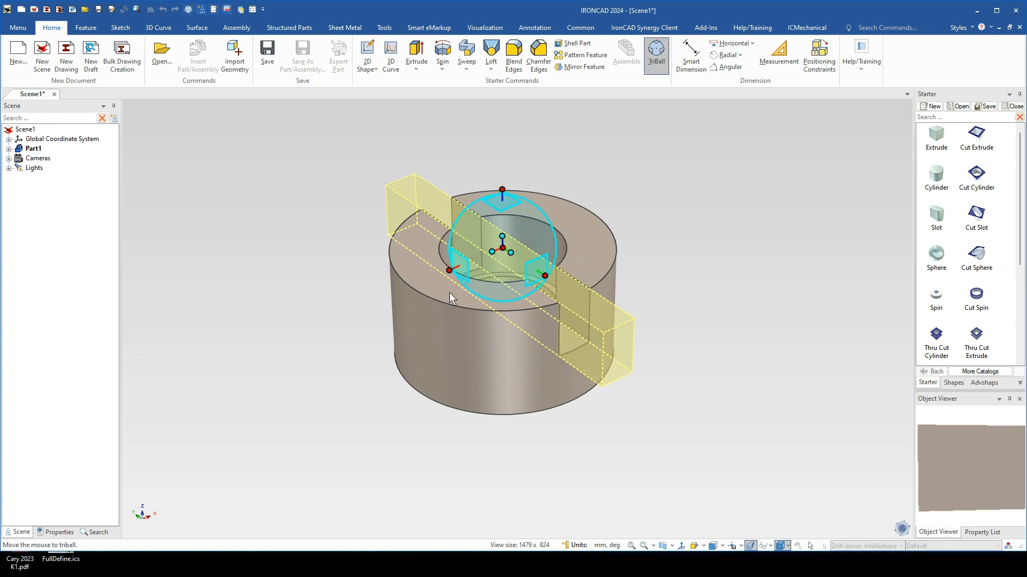
right_click_drag(453, 270, 449, 271)
left_click(470, 290)
key("Tab")
type("20")
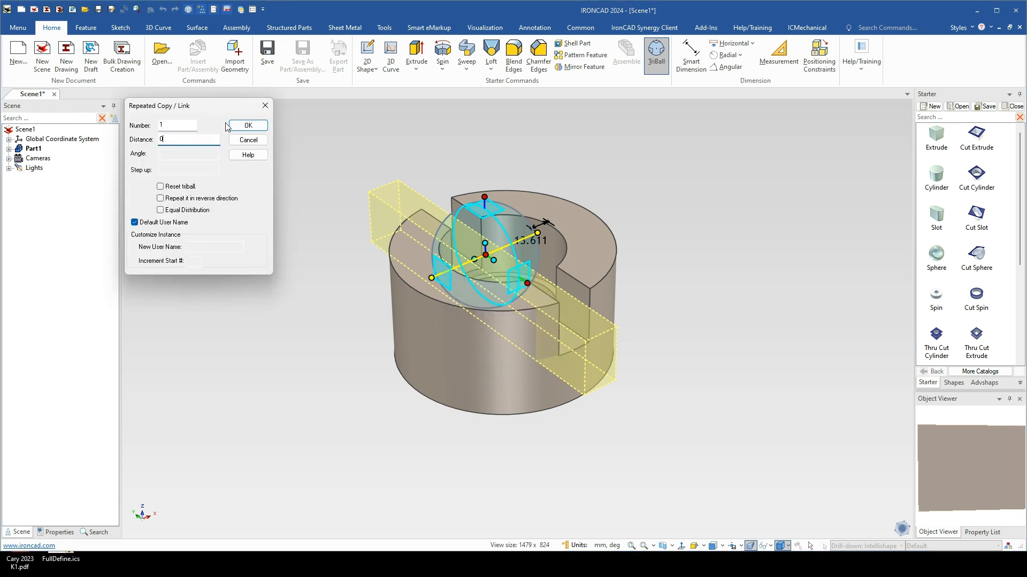
left_click(248, 125)
key("Escape")
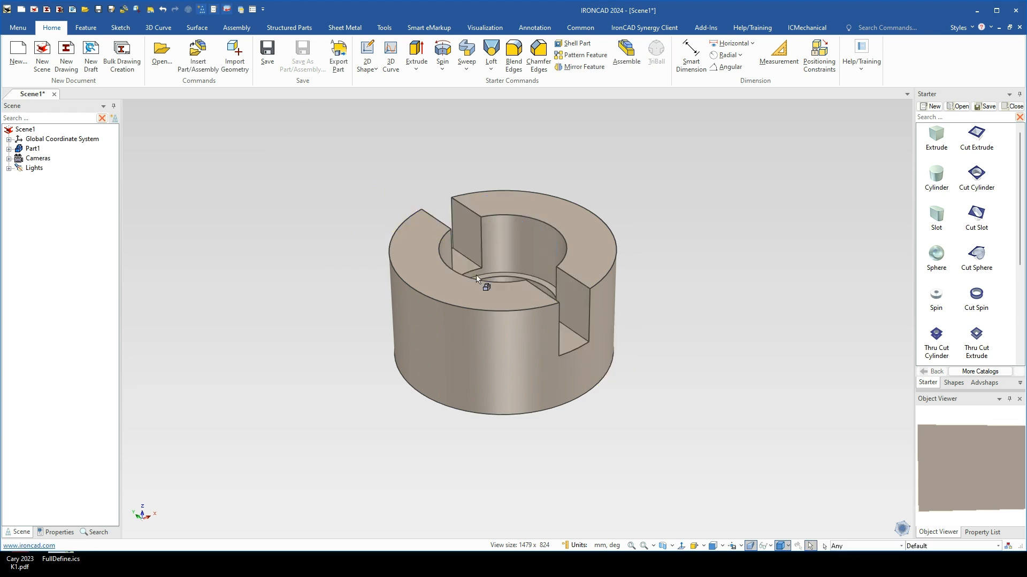
Select the copied slot cut in Part1's feature tree and shorten it from its upper face to a height of 17 mm.
left_click(8, 149)
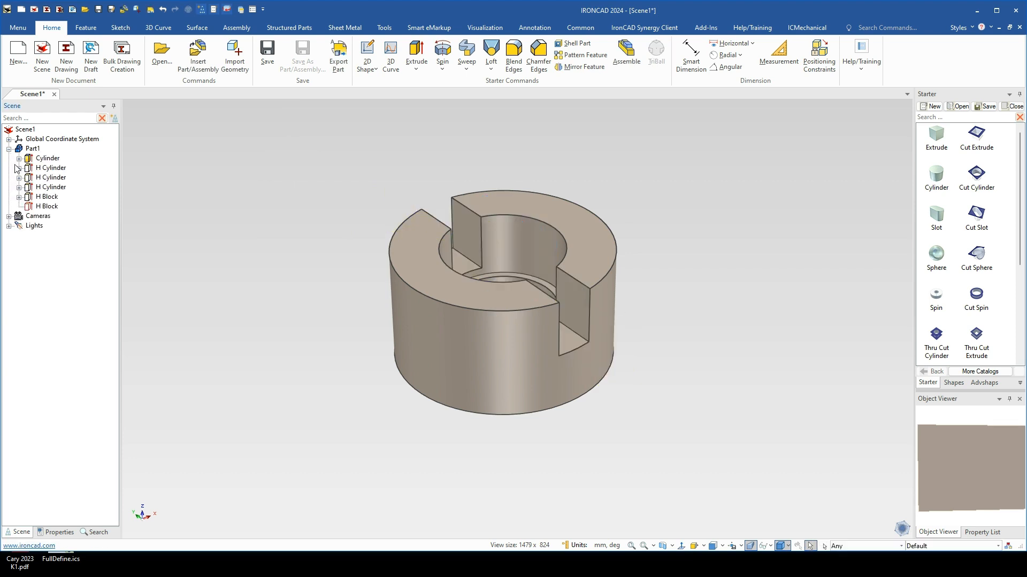
left_click(29, 206)
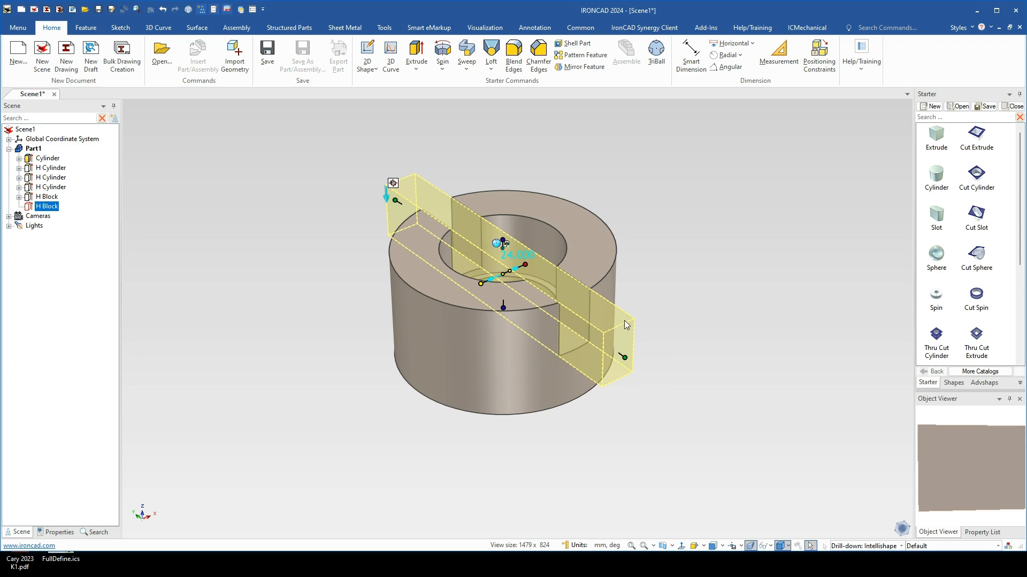
left_click(507, 238)
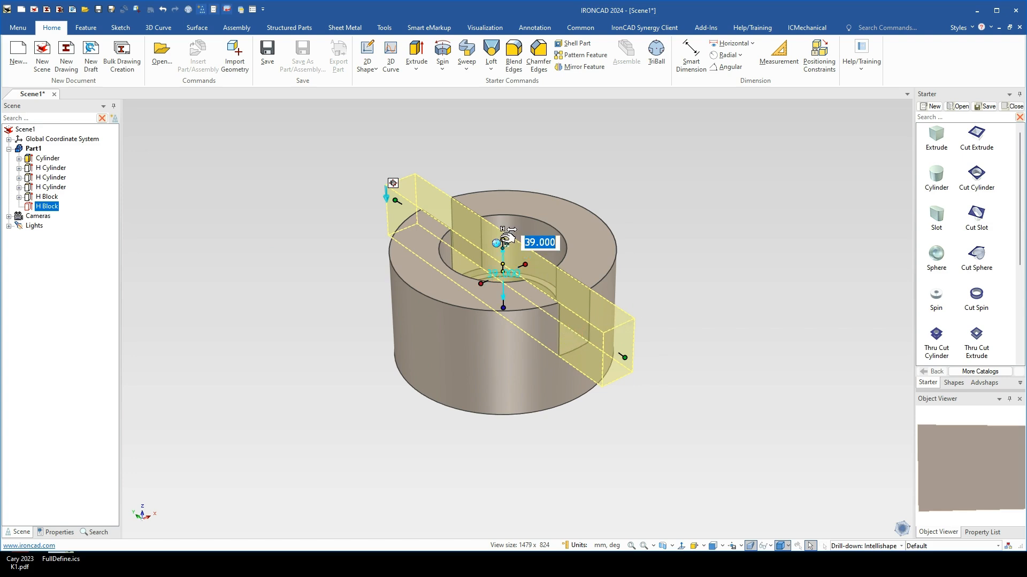
key("Right")
type("-")
type("15")
key("Return")
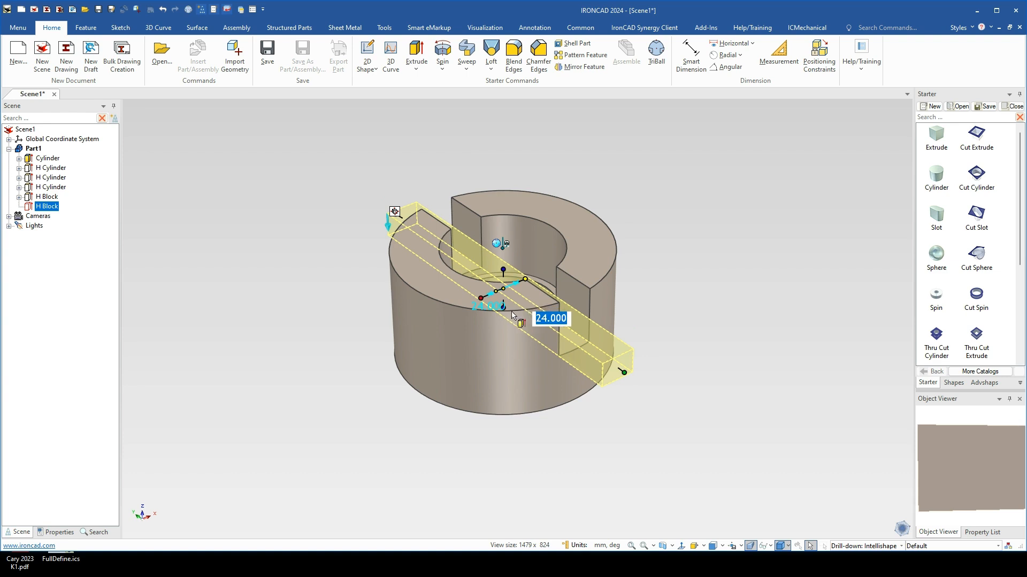
Shorten the copied cut from its lower face to a height of 10 mm and widen it symmetrically to 40 mm.
scroll(509, 321, "up", 2)
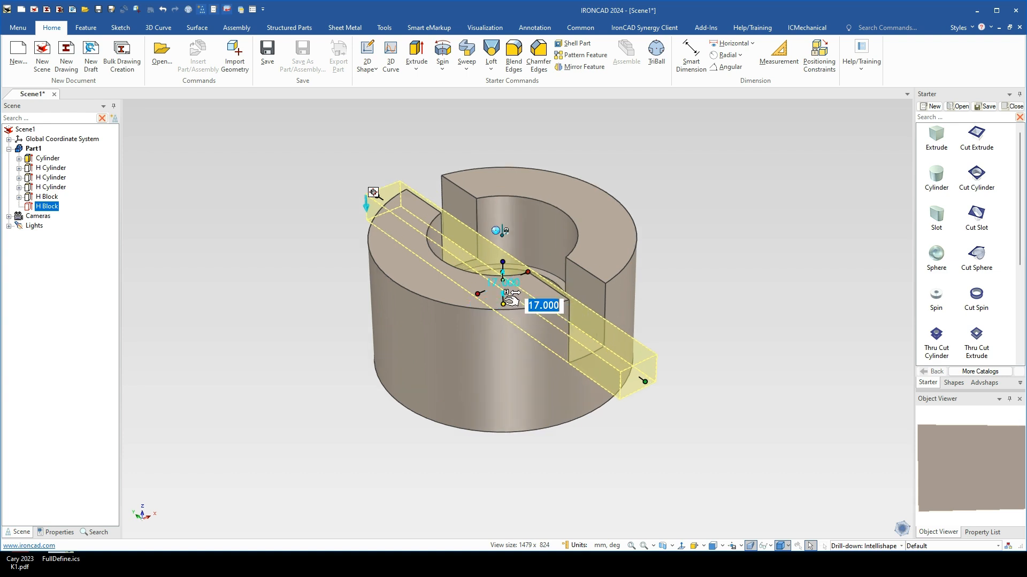
type("10")
key("Return")
left_click_drag(531, 264, 548, 271)
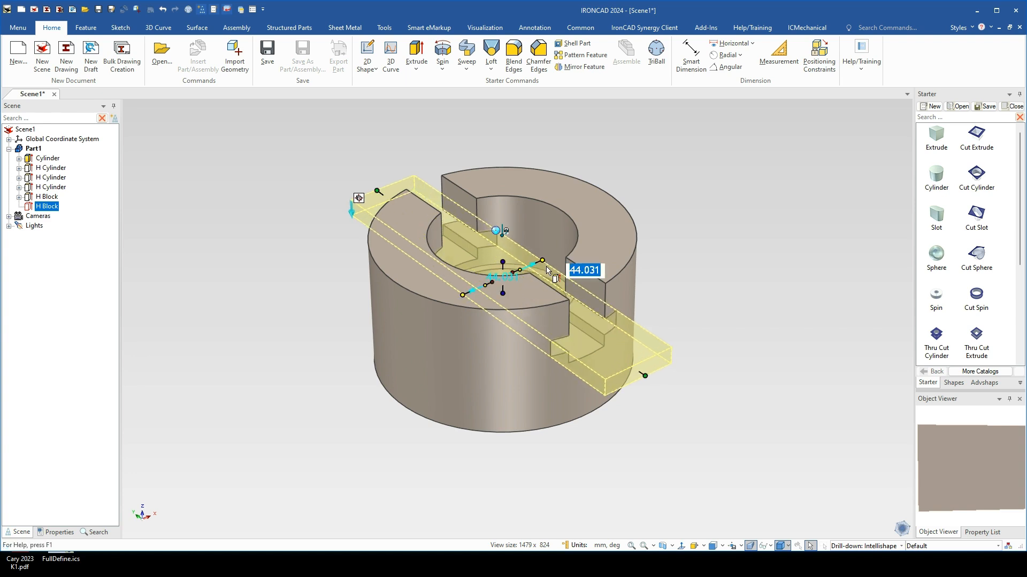
type("40")
key("Tab")
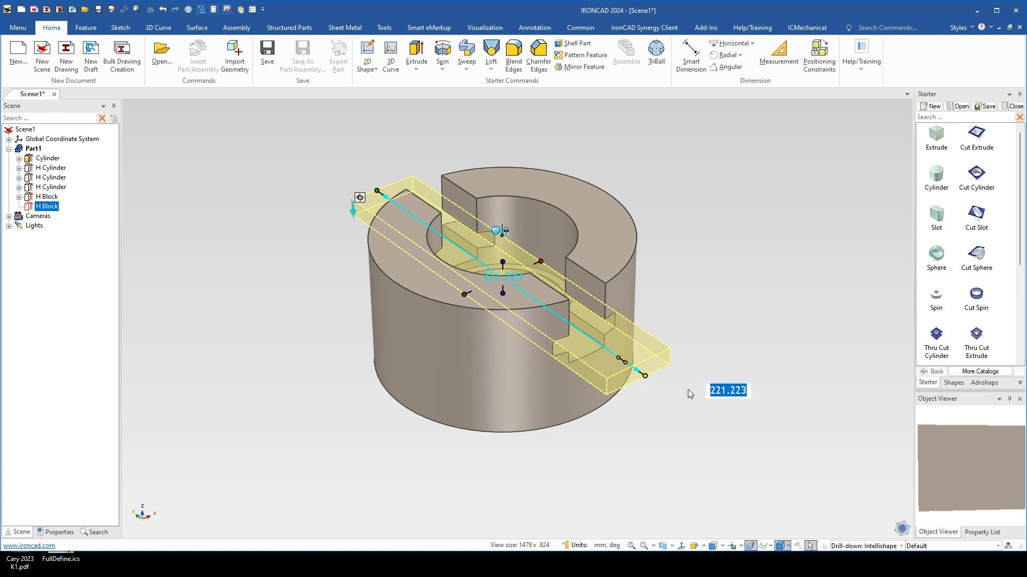
left_click(719, 410)
Make one linked copy of both slot cuts, rotated 90° about the vertical axis with the TriBall, to form crossing T-slots.
middle_click_drag(663, 387, 566, 319)
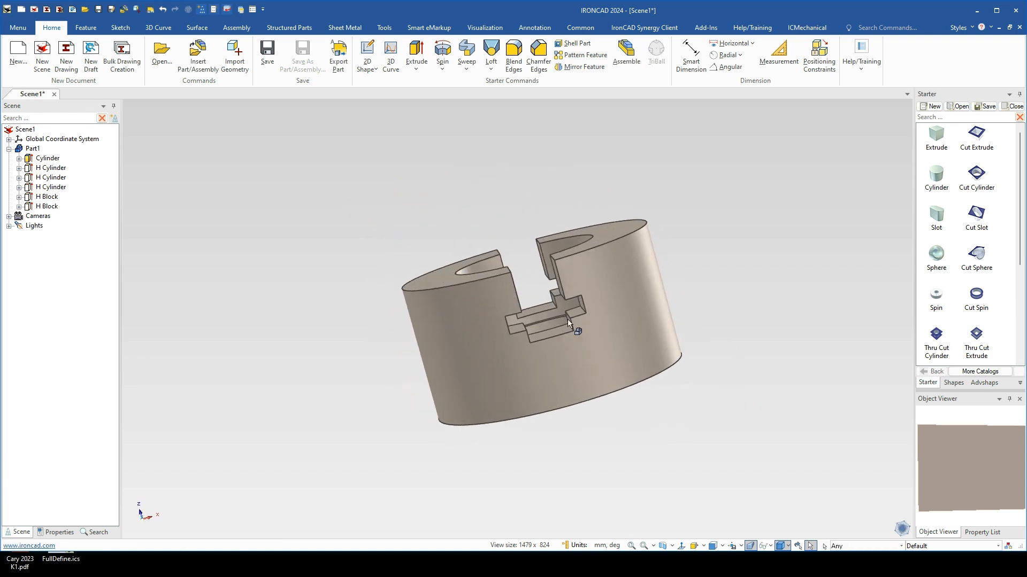
middle_click_drag(611, 425, 641, 500)
mouse_move(449, 241)
middle_mouse_down()
mouse_move(445, 258)
mouse_move(450, 251)
middle_mouse_up()
scroll(454, 225, "up", 1)
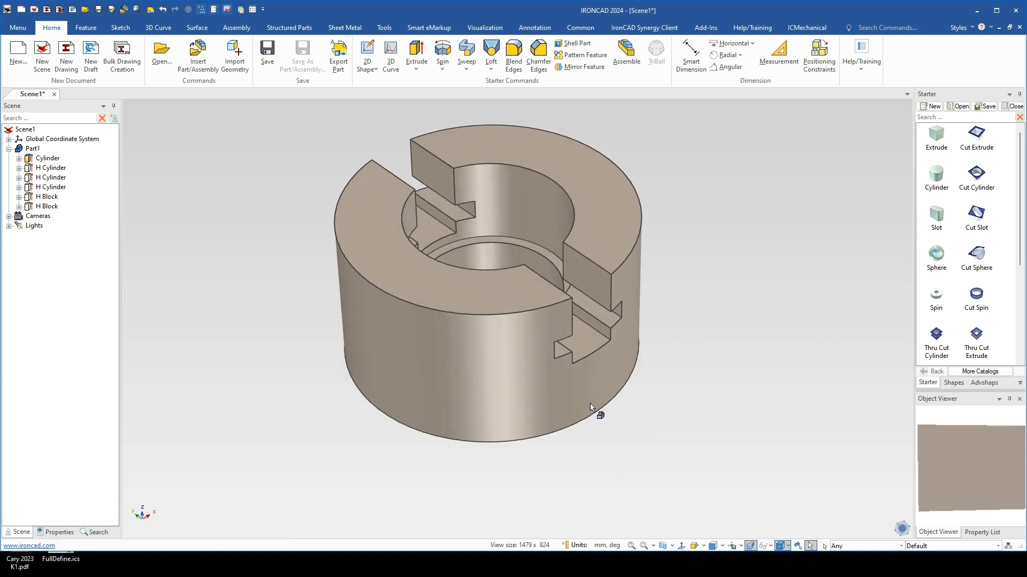
left_click(594, 288)
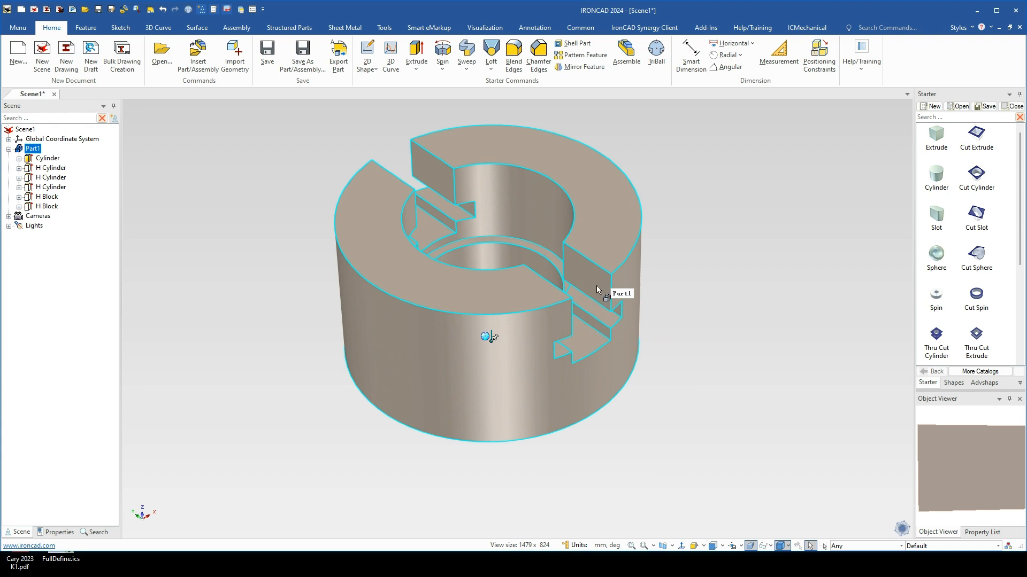
left_click(598, 289)
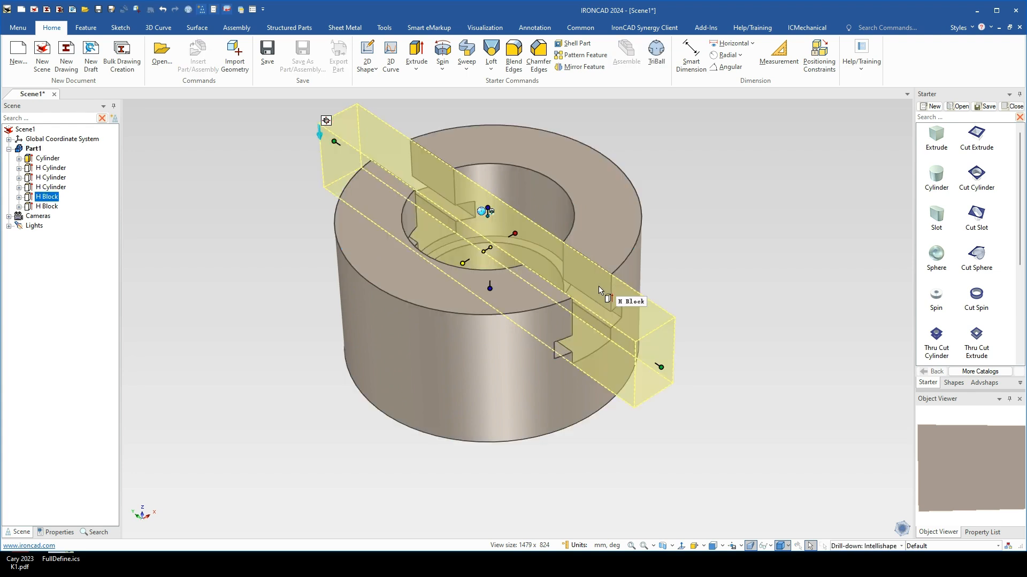
left_click(615, 320, "shift")
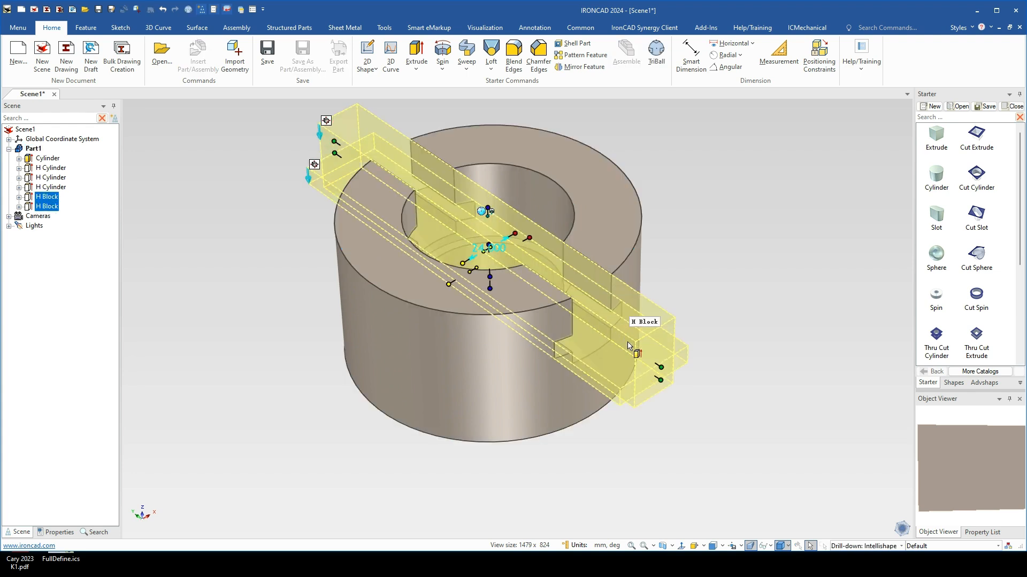
key("F10")
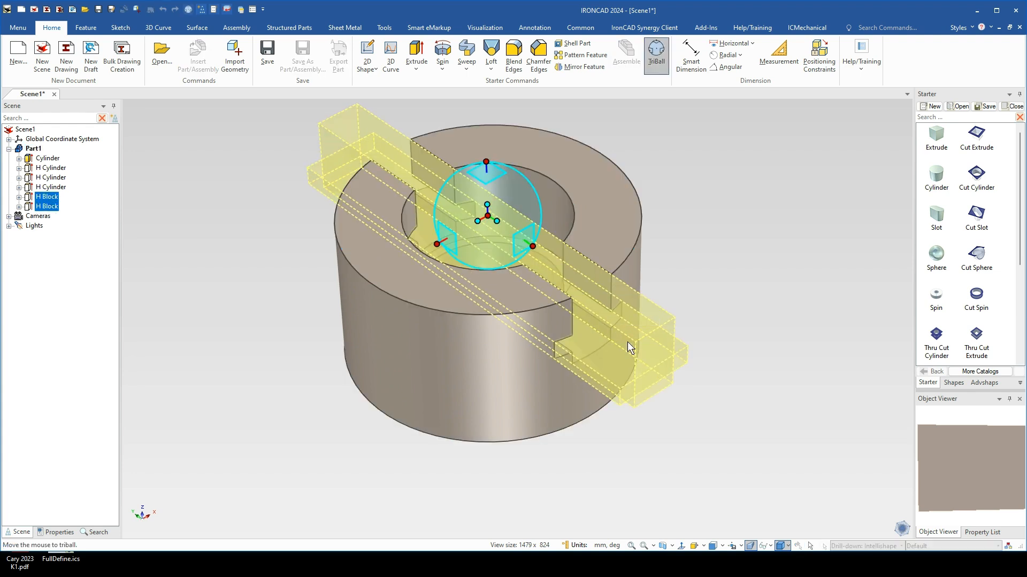
left_click(486, 162)
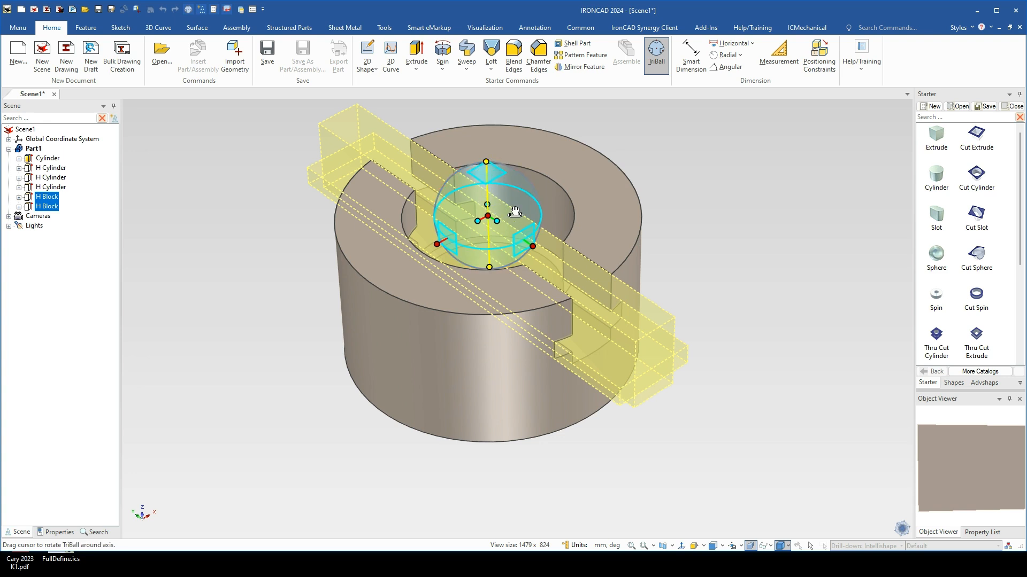
right_click_drag(514, 214, 507, 225)
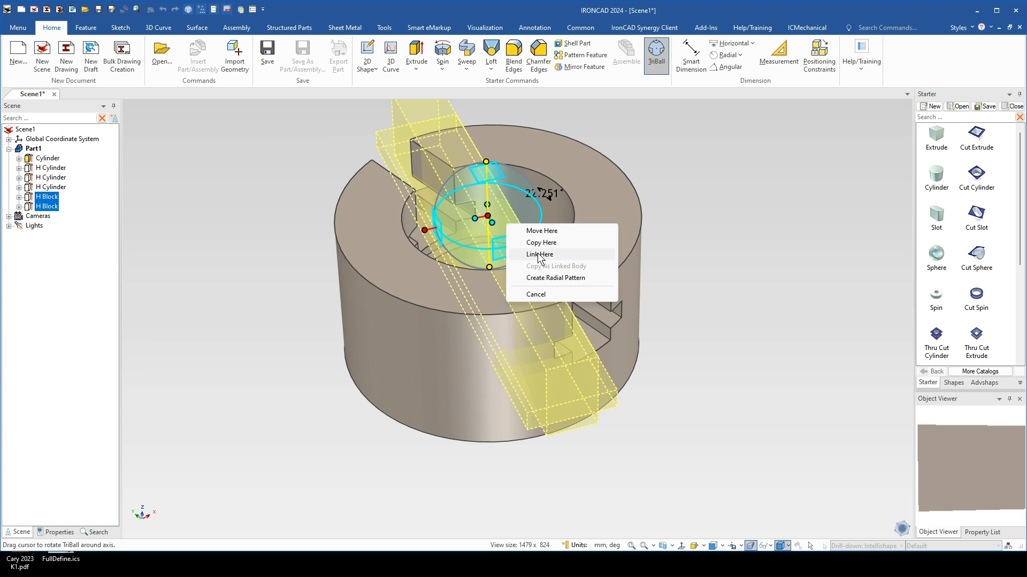
left_click(538, 255)
key("Tab")
type("90")
key("Return")
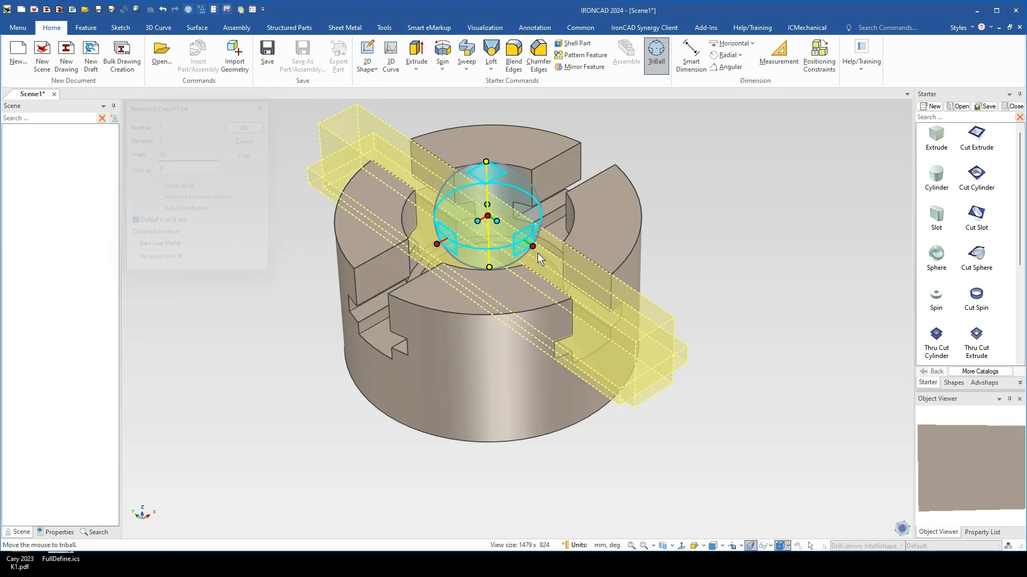
left_click(836, 423)
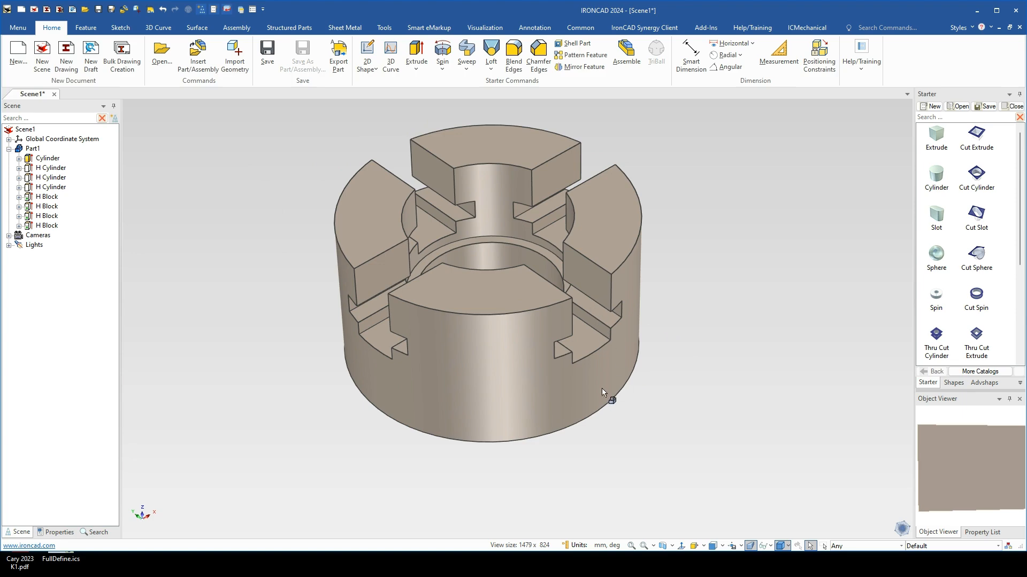
Select the wider lower slot cut on the part to examine its link to the rotated copy.
left_click(597, 294)
left_click(596, 294)
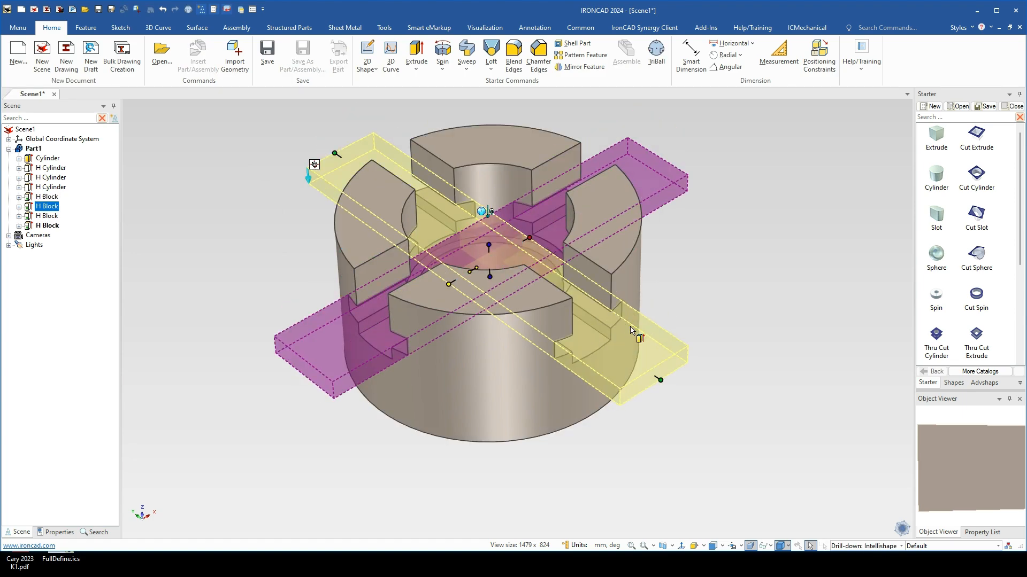
left_click(705, 289)
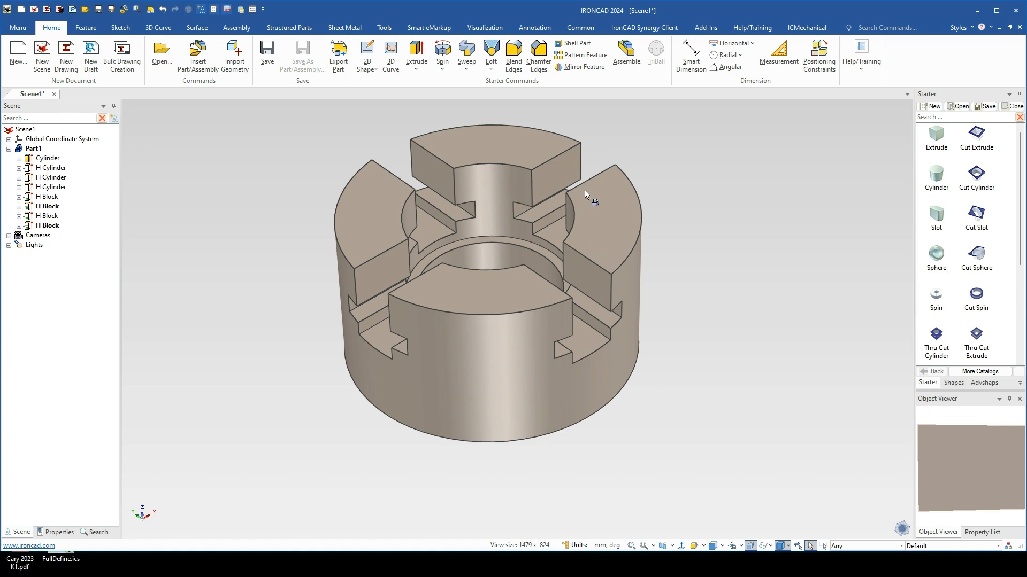
Insert a metric counterbored through hole at the bottom bore's centre, 9 mm in diameter with a counterbore 15 mm wide and 5 mm deep.
middle_click_drag(502, 419, 441, 338)
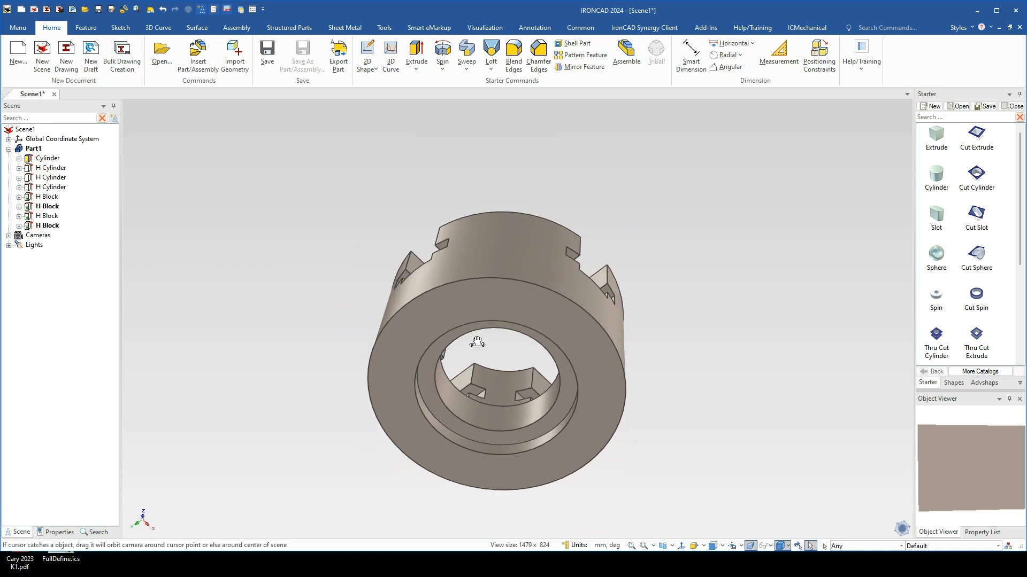
scroll(972, 306, "down", 2)
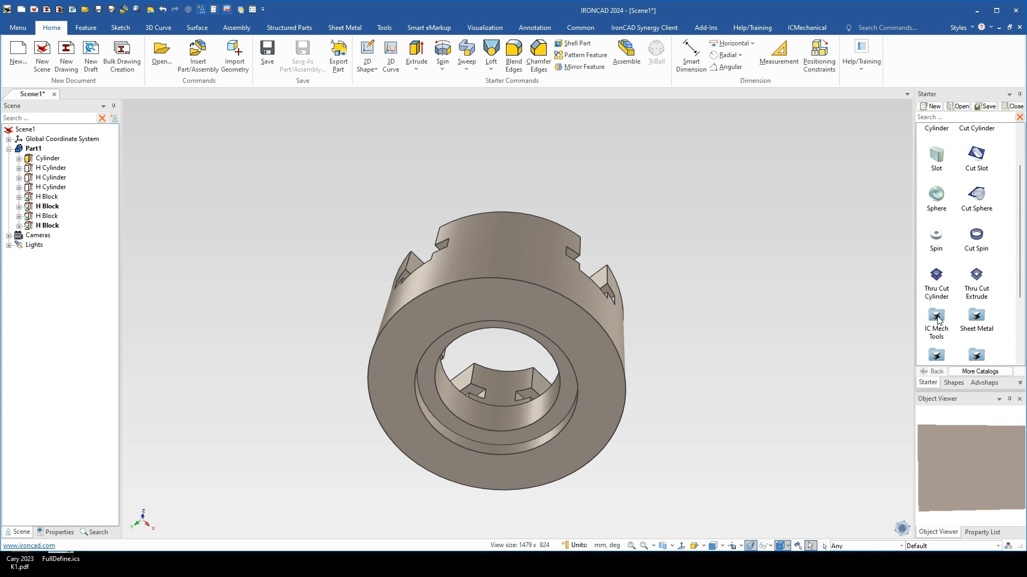
left_click_drag(935, 319, 443, 334)
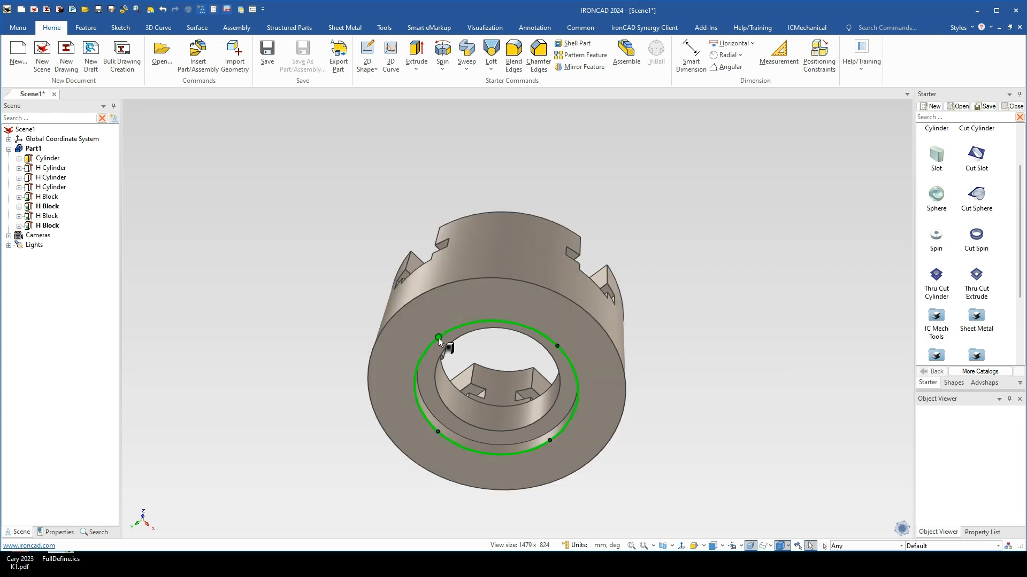
left_click_drag(439, 338, 460, 330)
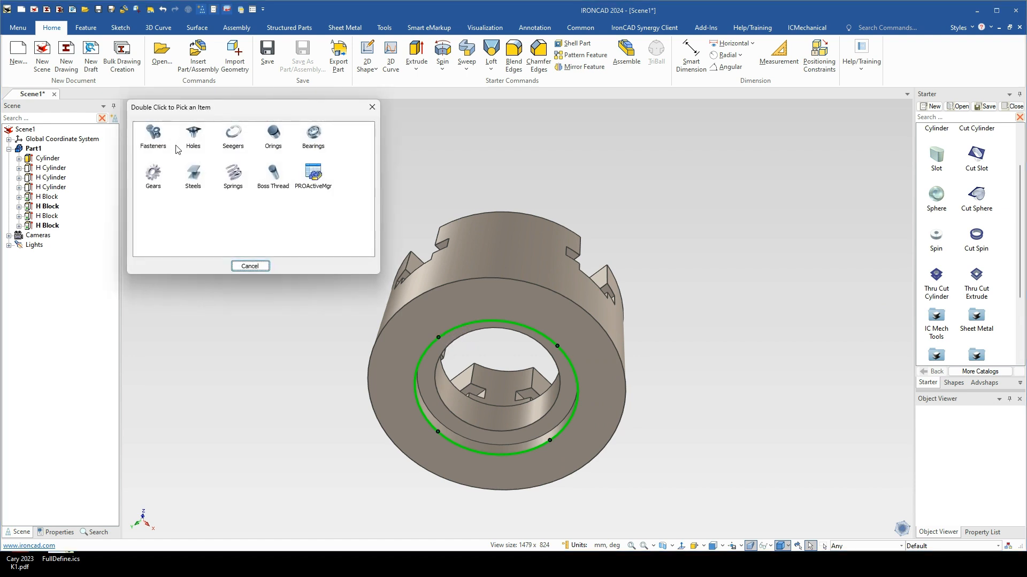
left_click(195, 137)
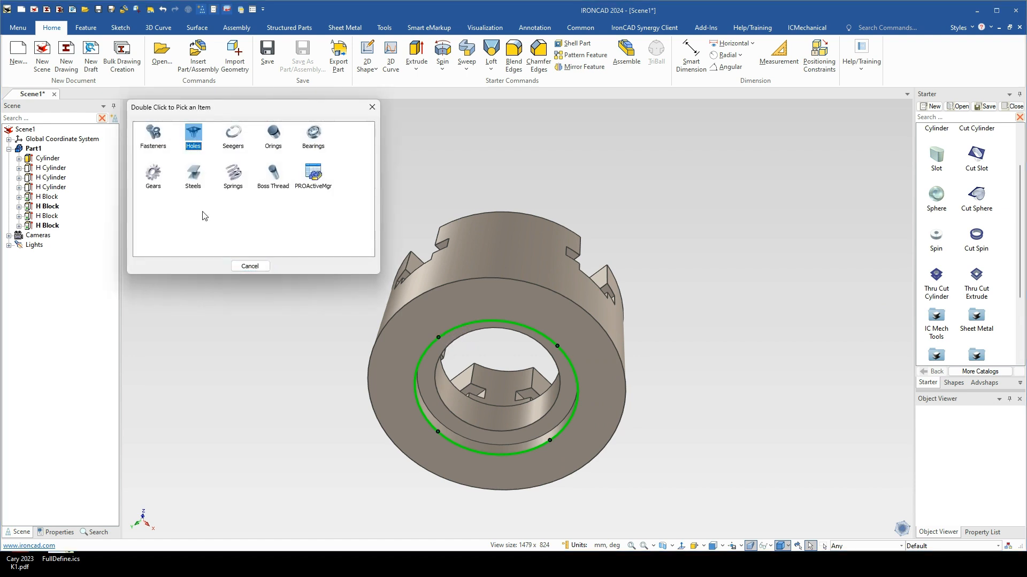
double_click(198, 135)
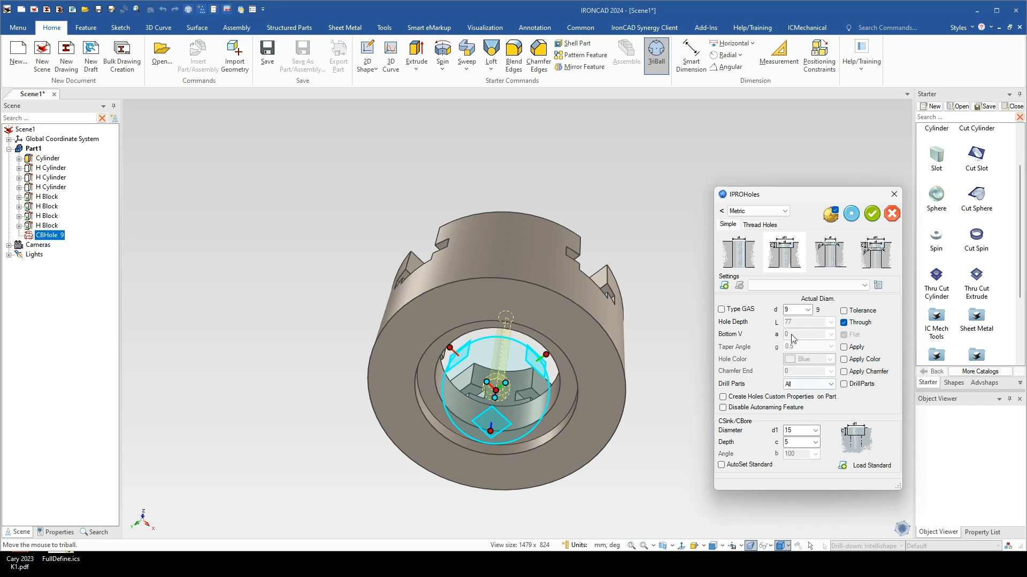
left_click(873, 214)
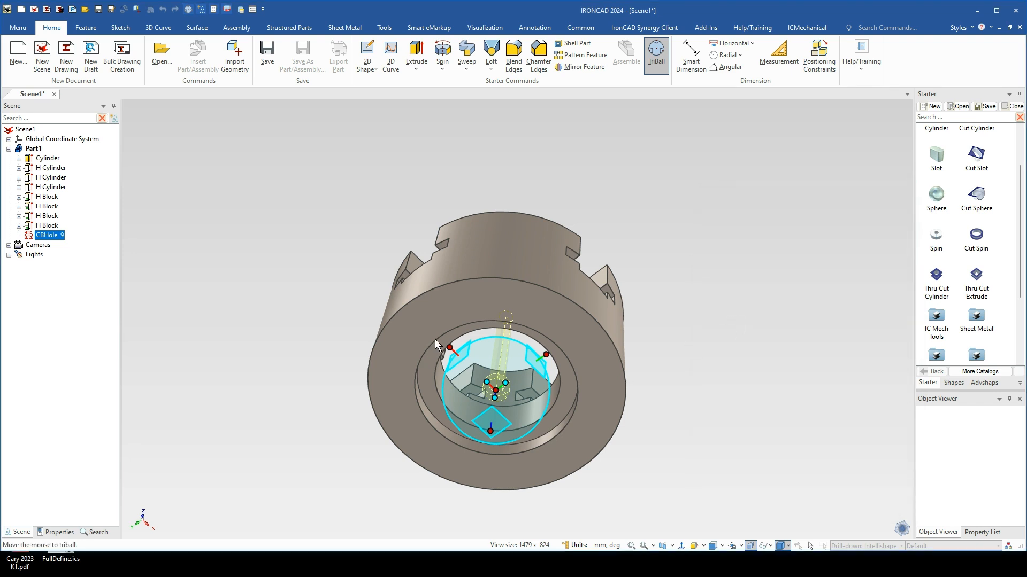
Move the counterbored hole radially outward from the bore's centre by a distance of 115/2.
mouse_move(452, 348)
right_mouse_down()
mouse_move(463, 350)
mouse_move(451, 353)
right_mouse_up()
left_click(486, 356)
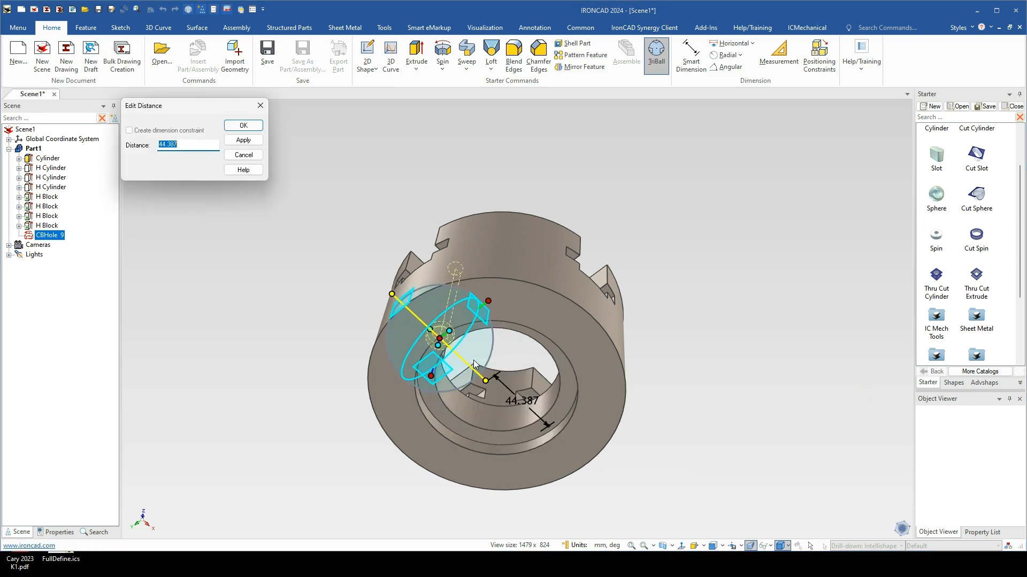
type("115/2")
key("Return")
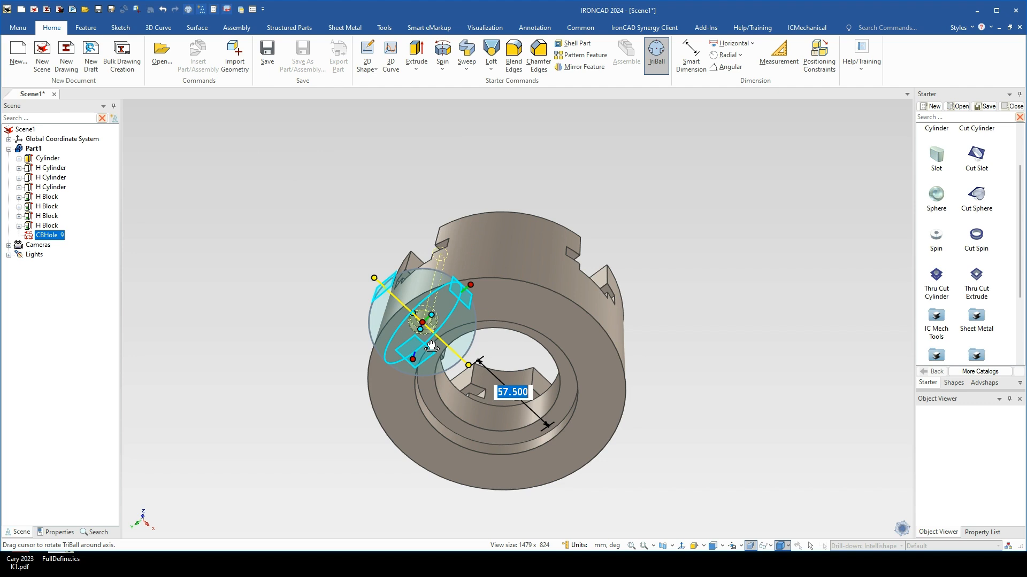
Reposition only the TriBall to the bore's centre and make three linked copies of the hole at 90° intervals about the vertical axis.
key("space")
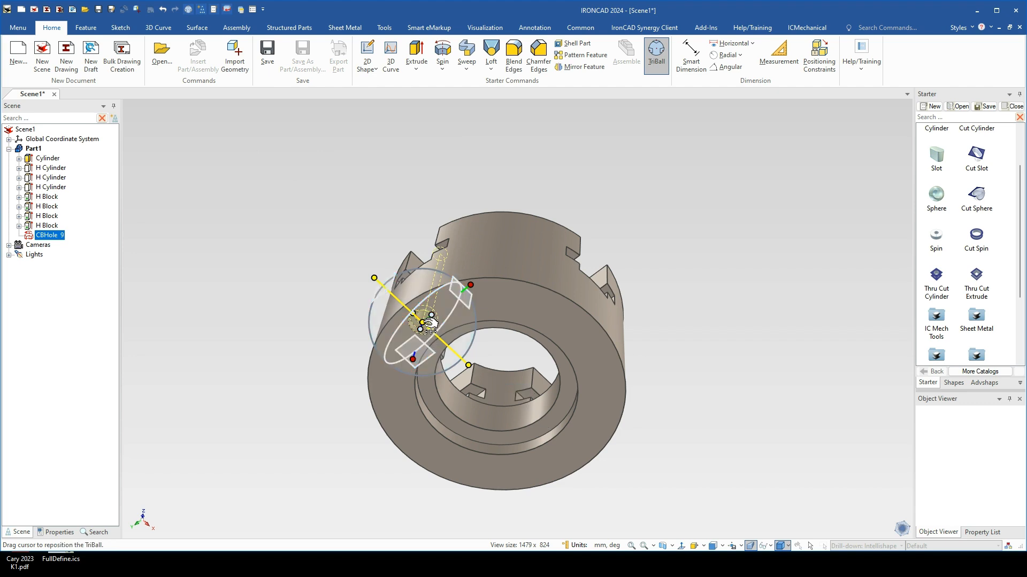
left_click_drag(423, 323, 473, 327)
left_click(490, 431)
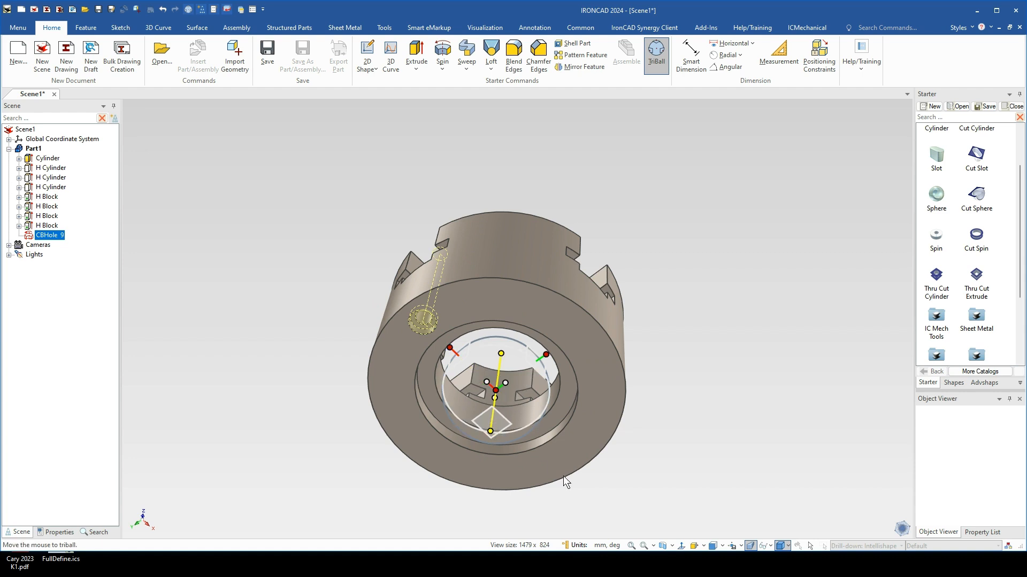
key("space")
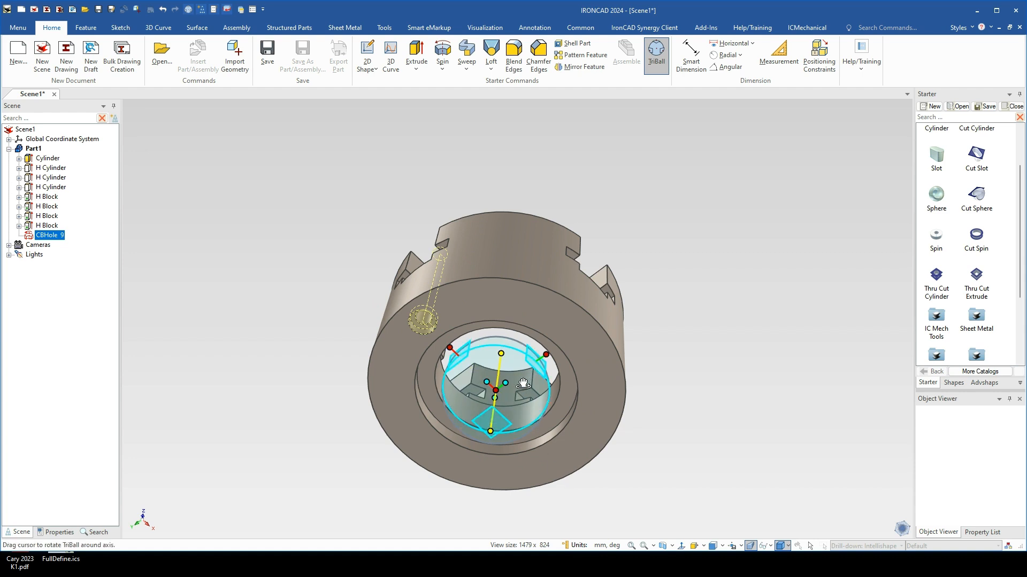
left_click_drag(523, 386, 524, 403)
right_click_drag(524, 403, 528, 402)
left_click(560, 427)
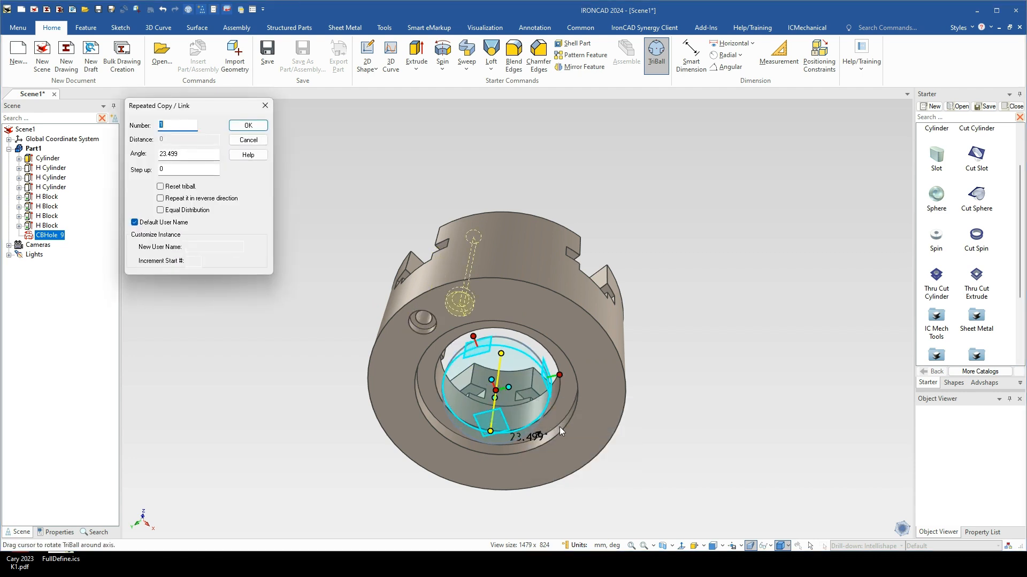
key("Tab")
type("90")
key("Return")
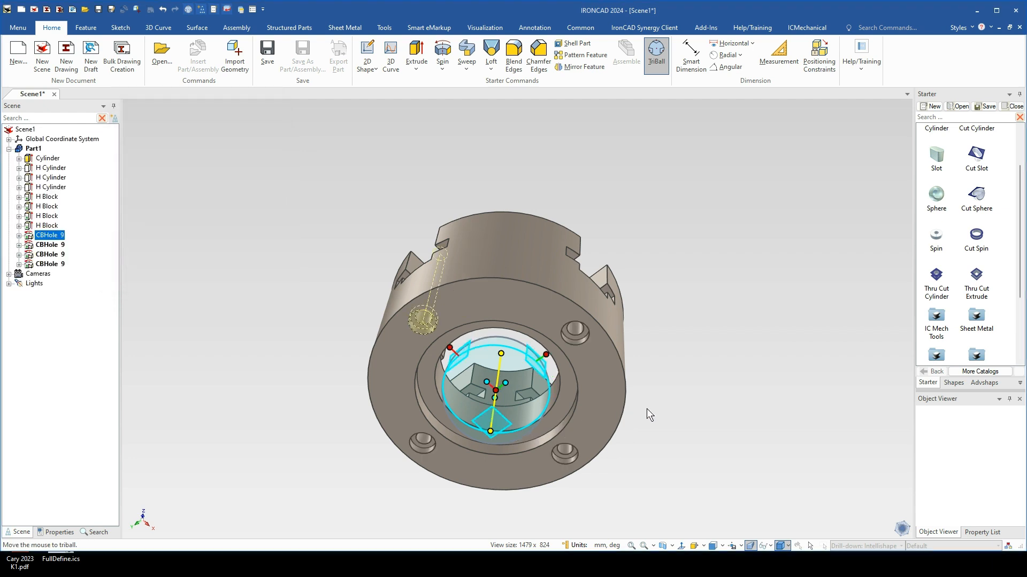
left_click(665, 332)
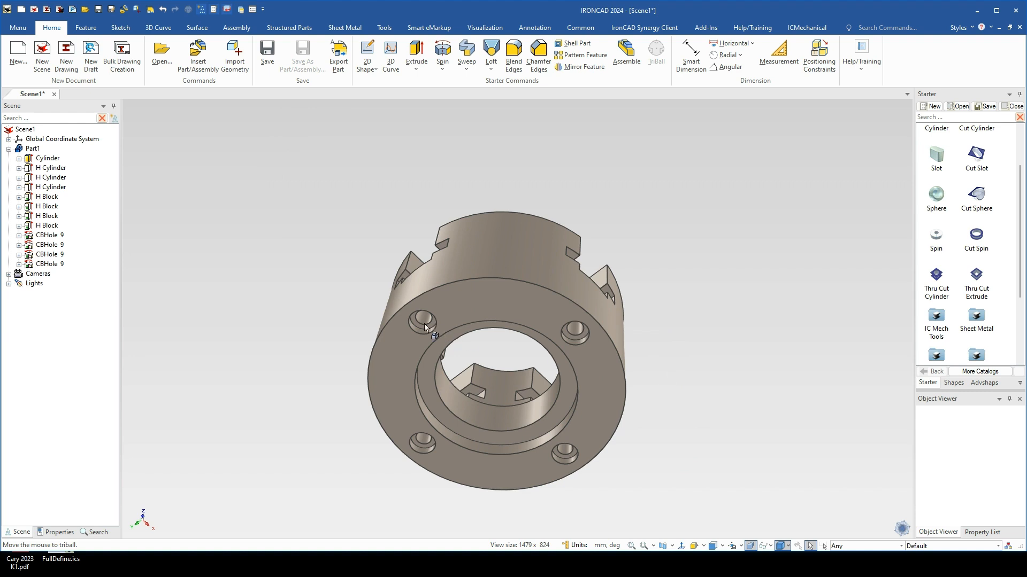
Inspect the part from above, examining the crossing T-slots and the holes inside them.
middle_click_drag(521, 286, 536, 421)
scroll(502, 347, "up", 4)
middle_click_drag(495, 341, 489, 447)
scroll(495, 348, "down", 3)
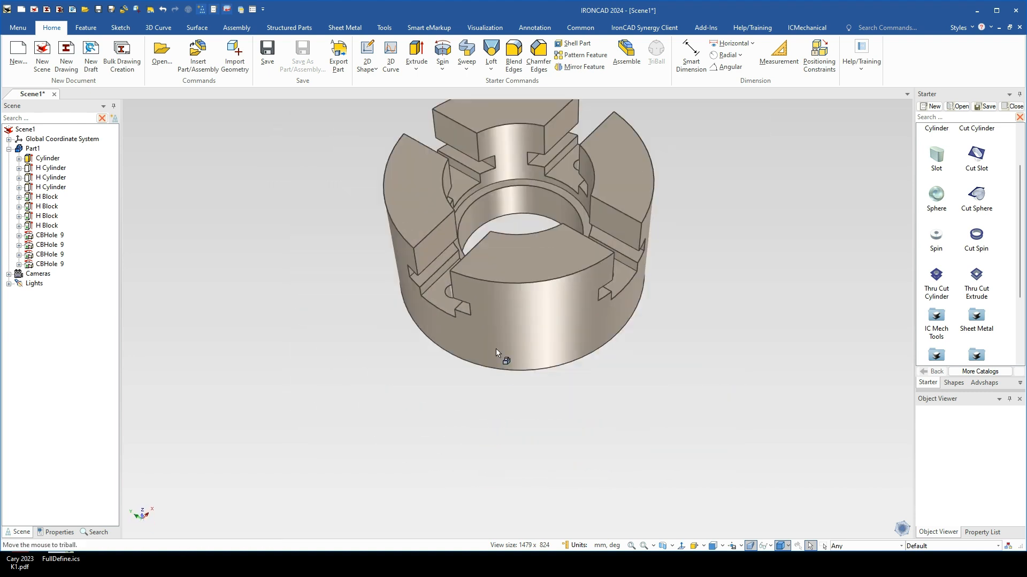
middle_click_drag(500, 314, 533, 310)
scroll(663, 354, "up", 1)
scroll(648, 352, "down", 2)
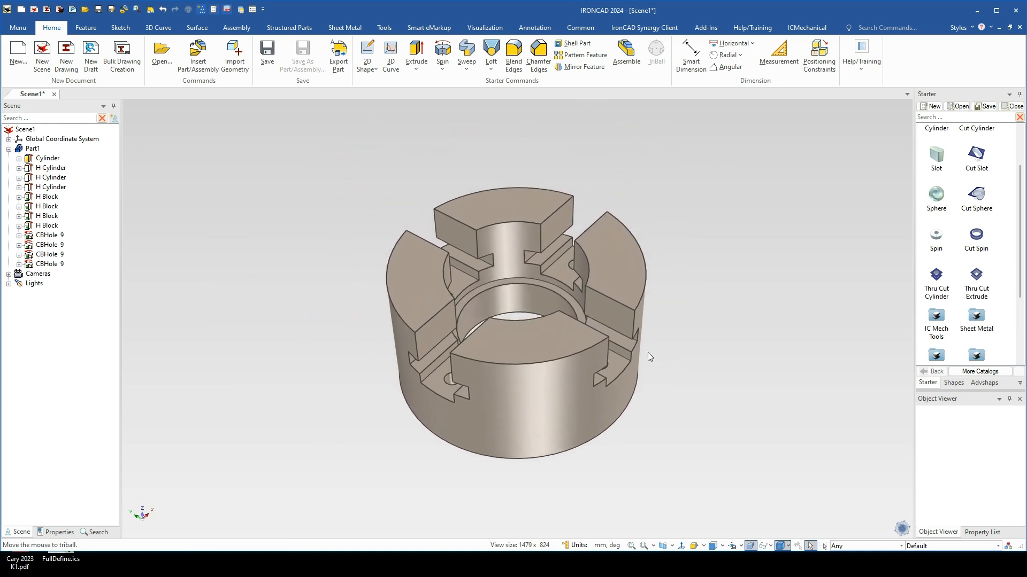
Set the mass density of Part1 to 1020 in its properties.
left_click(69, 532)
left_click(470, 396)
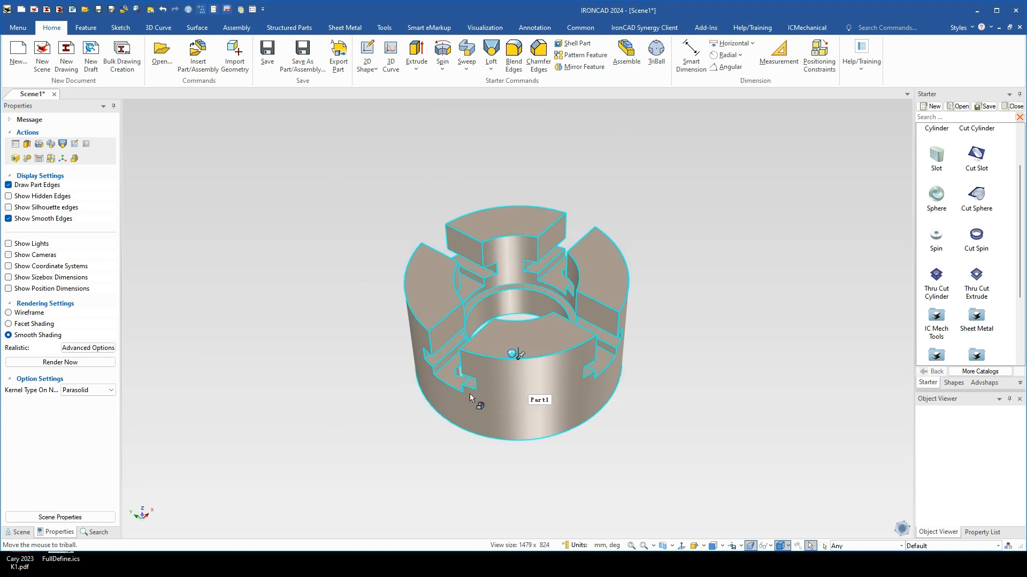
double_click(69, 381)
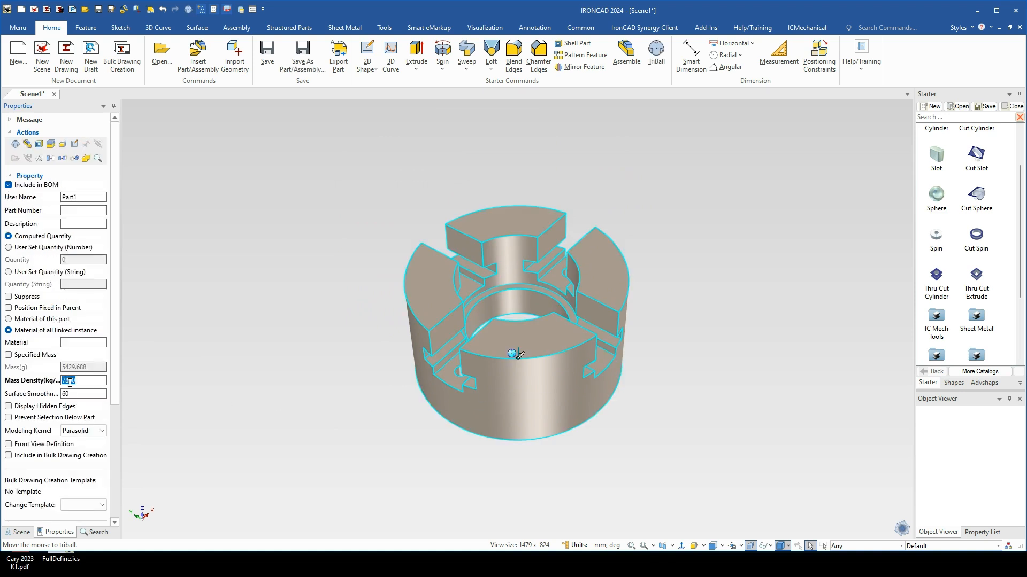
type("1020")
key("Tab")
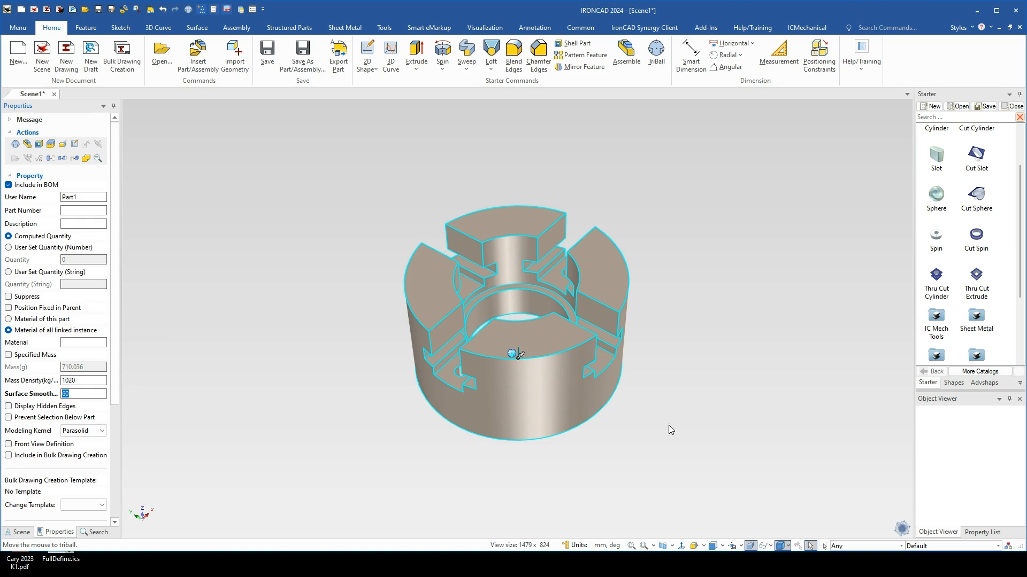
Apply a solid yellow colour to the whole part with SmartPaint.
scroll(546, 348, "up", 2)
right_click(546, 347)
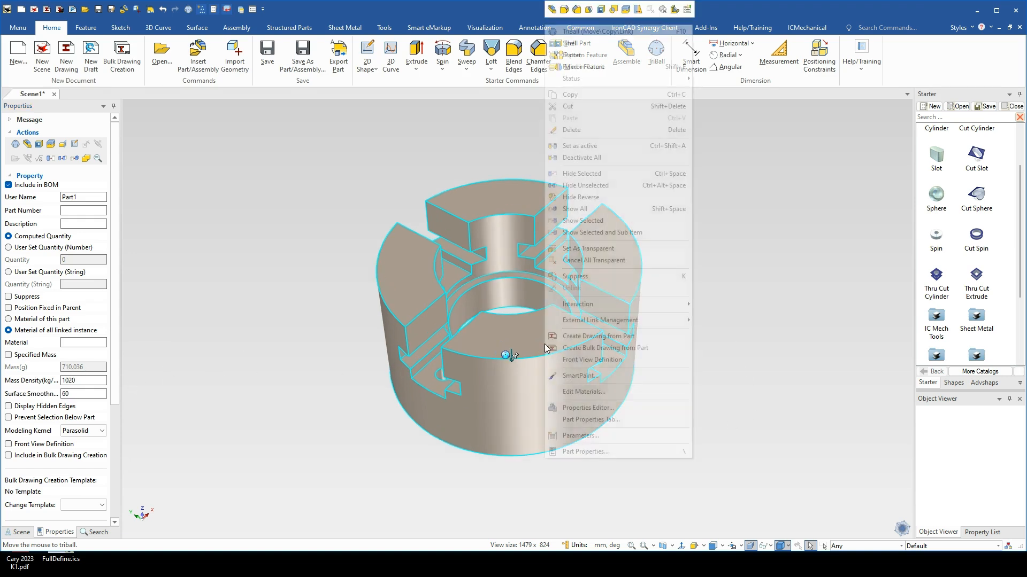
left_click(615, 375)
left_click(235, 188)
left_click(253, 292)
left_click(249, 377)
middle_click_drag(527, 384, 590, 382)
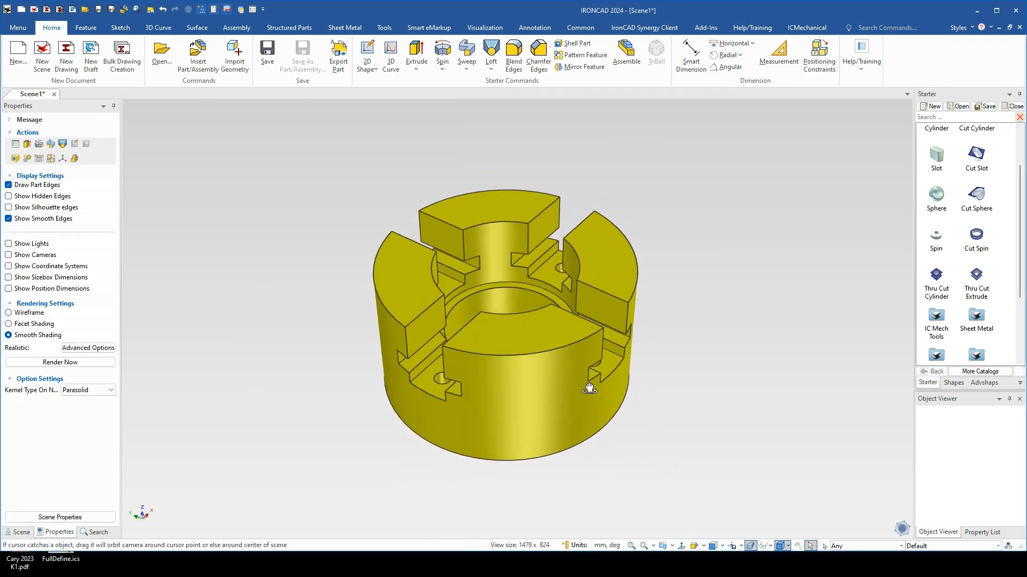
scroll(607, 318, "down", 1)
scroll(517, 335, "up", 1)
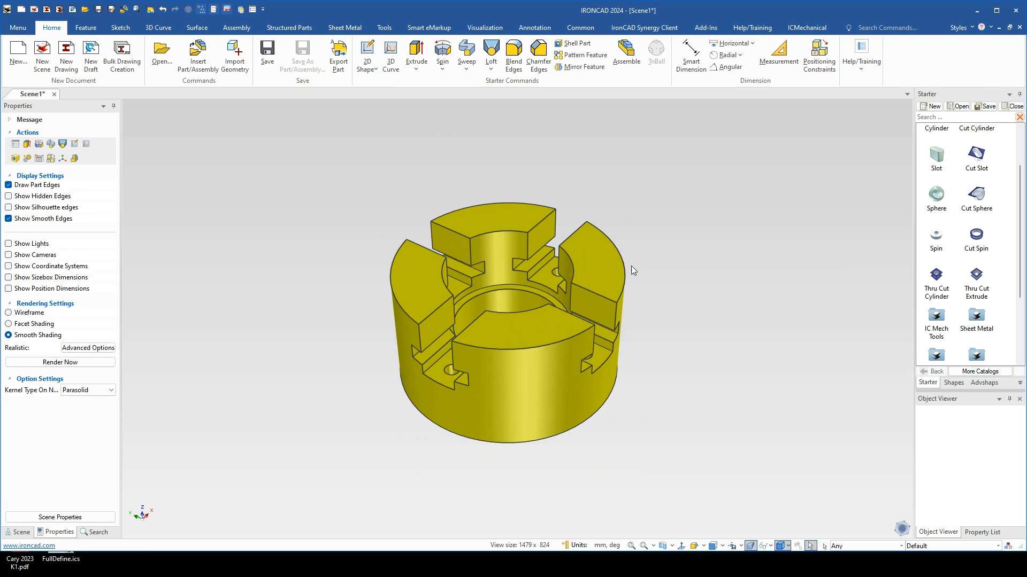